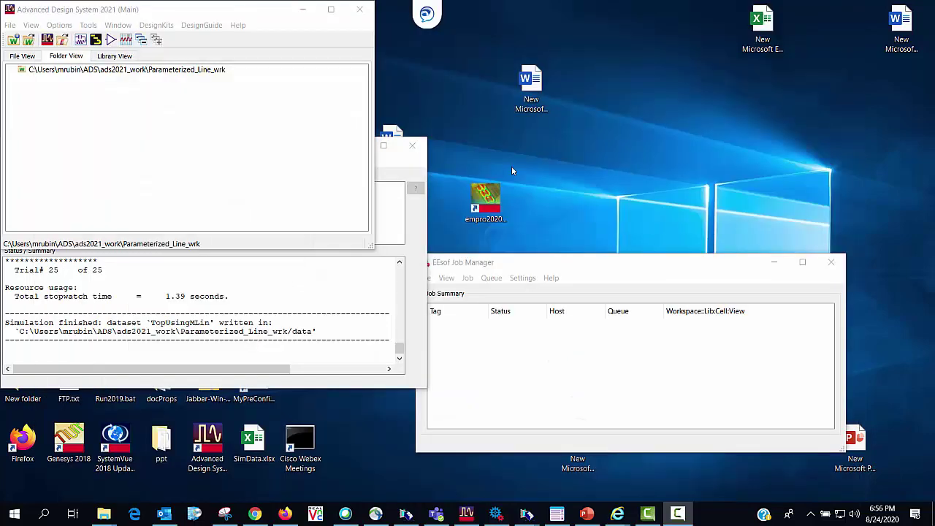
Step: Create a new layout cell named MyMLIN in Parameterized_Line_lib
{"action": "left_click", "coordinate": [96, 40]}
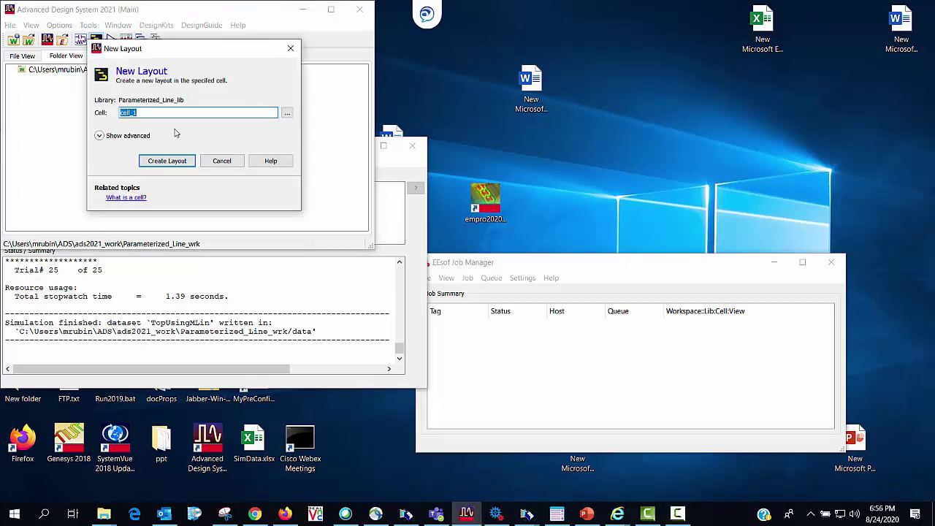
{"action": "type", "text": "MyMLIN"}
{"action": "left_click", "coordinate": [165, 162]}
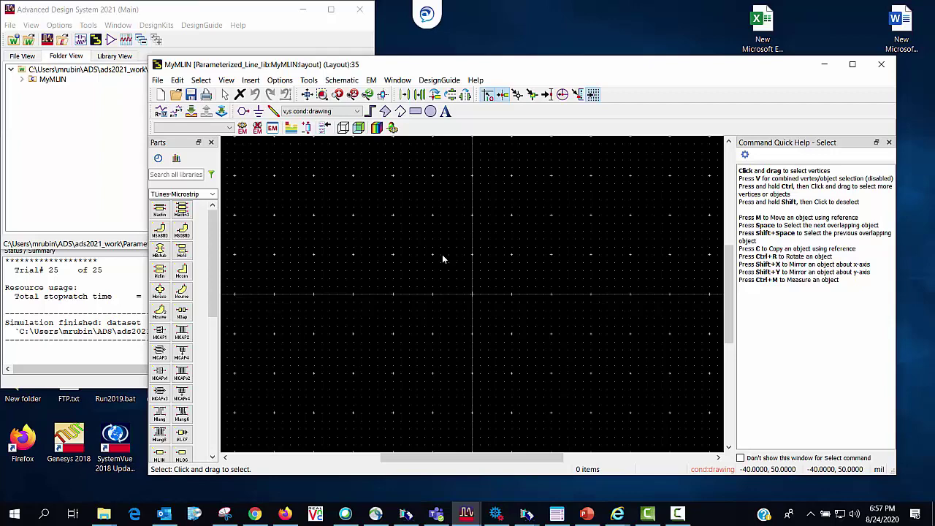
Step: Add a design parameter named MyWidth of type Subnetwork to the MyMLIN layout
{"action": "left_click", "coordinate": [373, 82]}
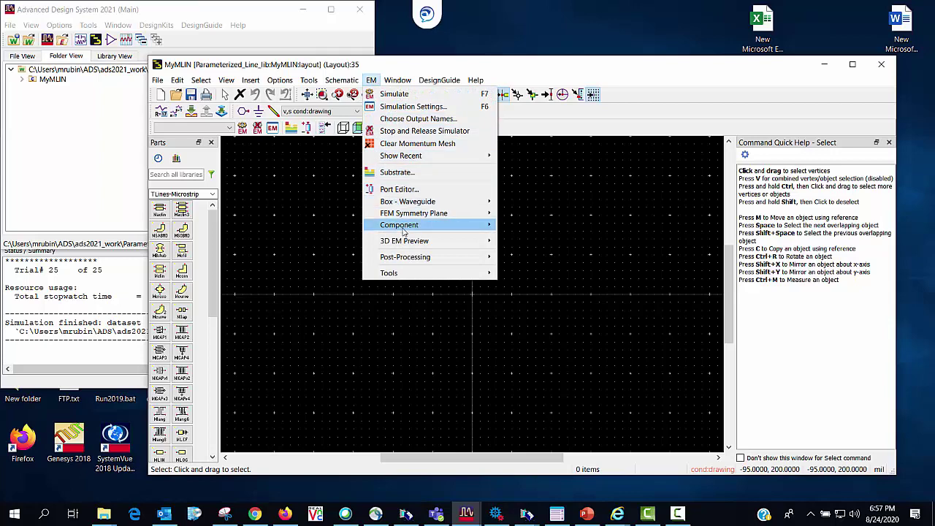
{"action": "mouse_move", "coordinate": [402, 230]}
{"action": "left_click", "coordinate": [520, 236]}
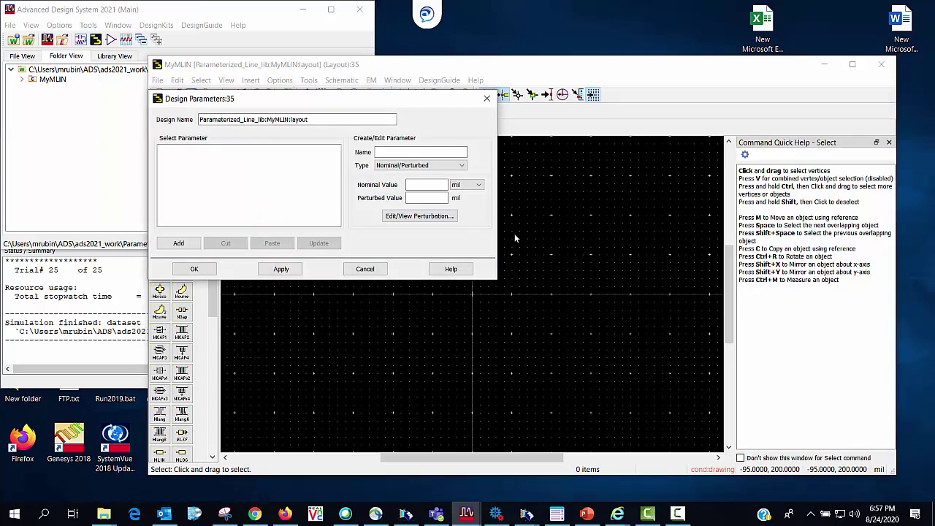
{"action": "left_click", "coordinate": [538, 203]}
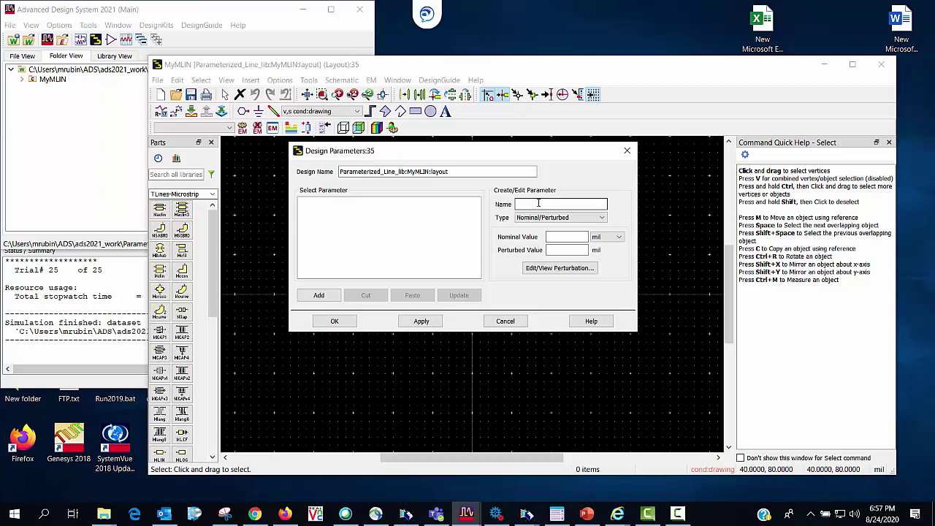
{"action": "type", "text": "MyWidth"}
{"action": "left_click", "coordinate": [593, 217]}
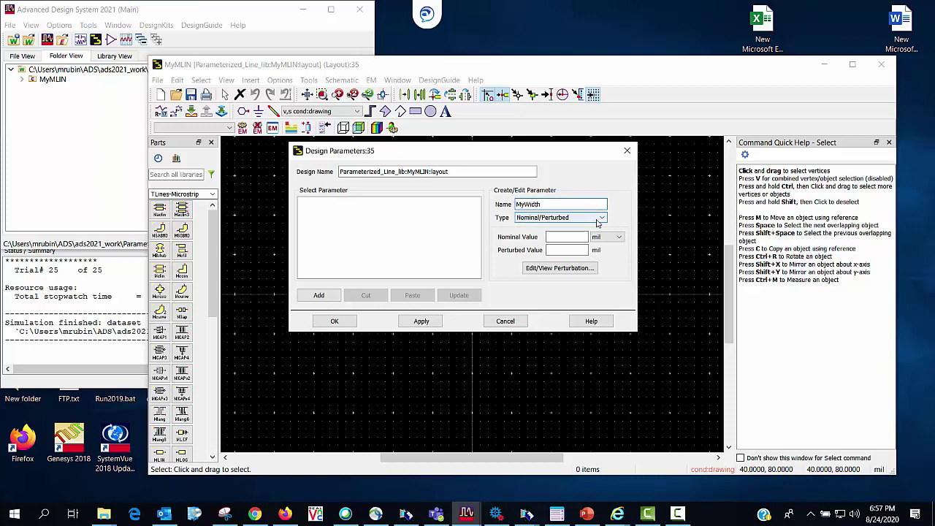
{"action": "left_click", "coordinate": [551, 235]}
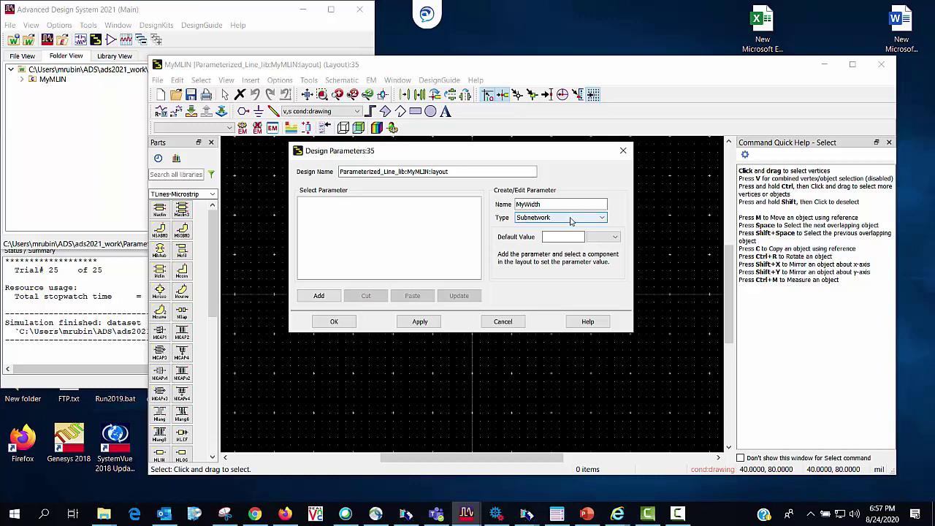
{"action": "left_click", "coordinate": [571, 219]}
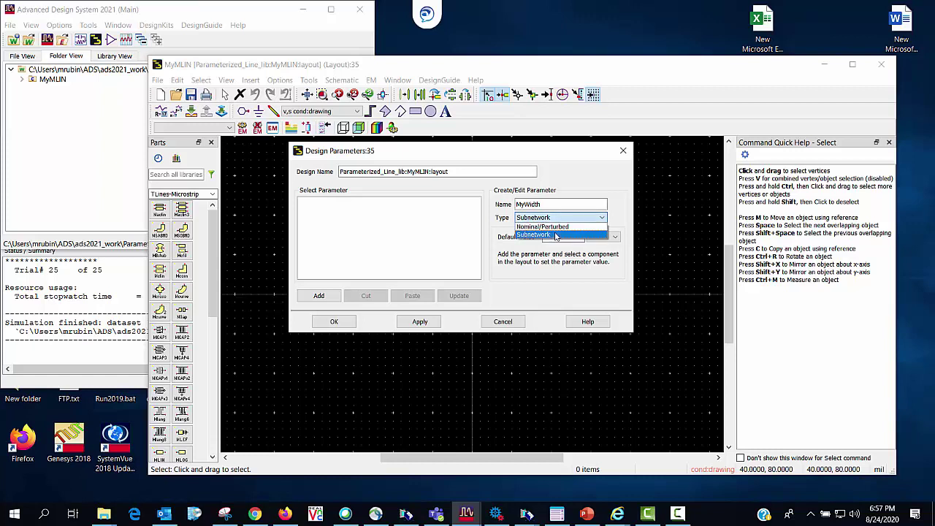
{"action": "left_click", "coordinate": [559, 233]}
Step: Give MyWidth a default value of 25 mil, add it to the list, and confirm
{"action": "left_click", "coordinate": [555, 237]}
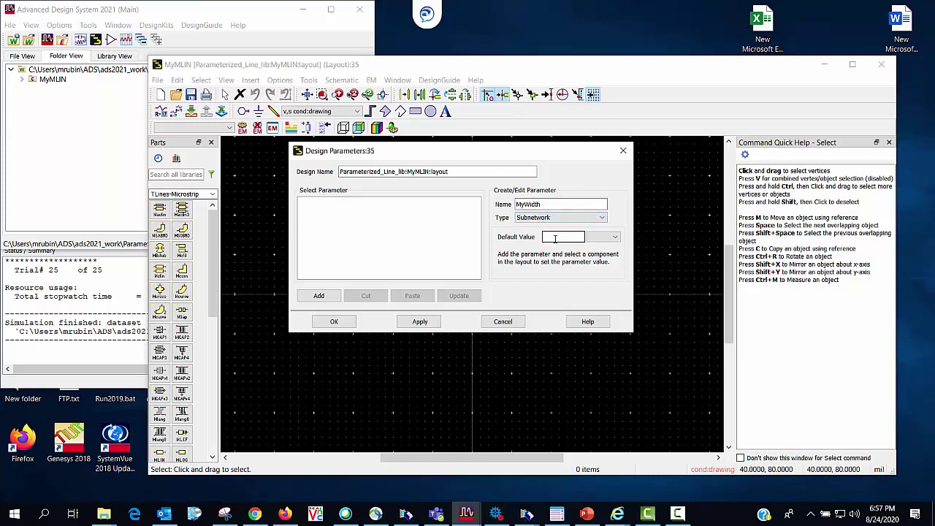
{"action": "type", "text": "25"}
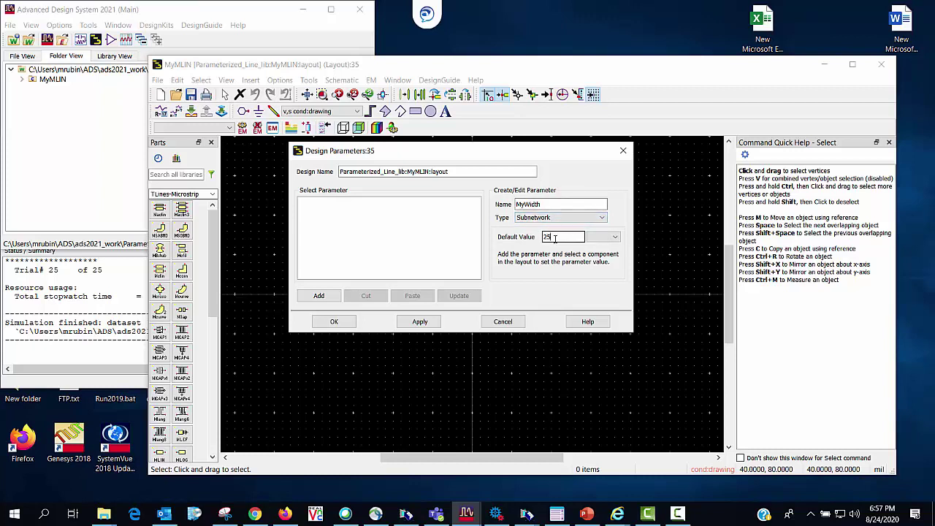
{"action": "left_click", "coordinate": [613, 236]}
{"action": "left_click", "coordinate": [594, 293]}
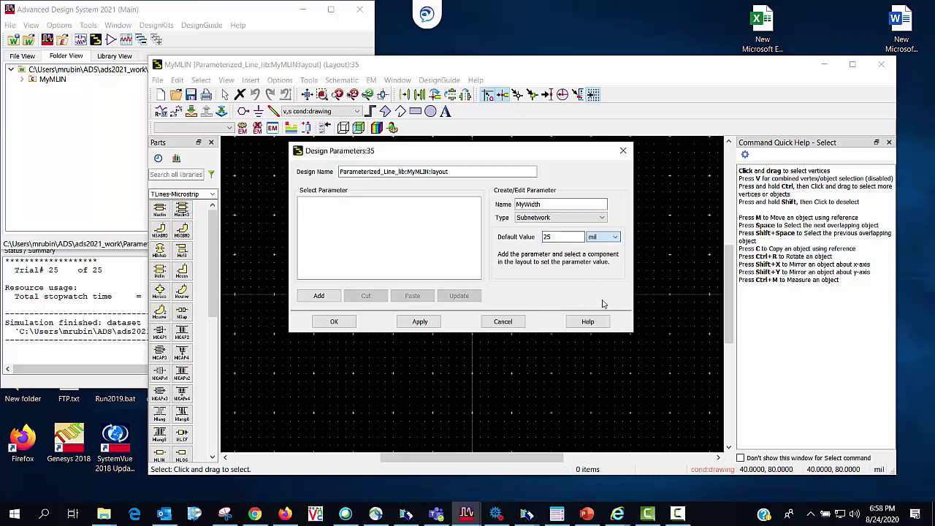
{"action": "left_click", "coordinate": [329, 298]}
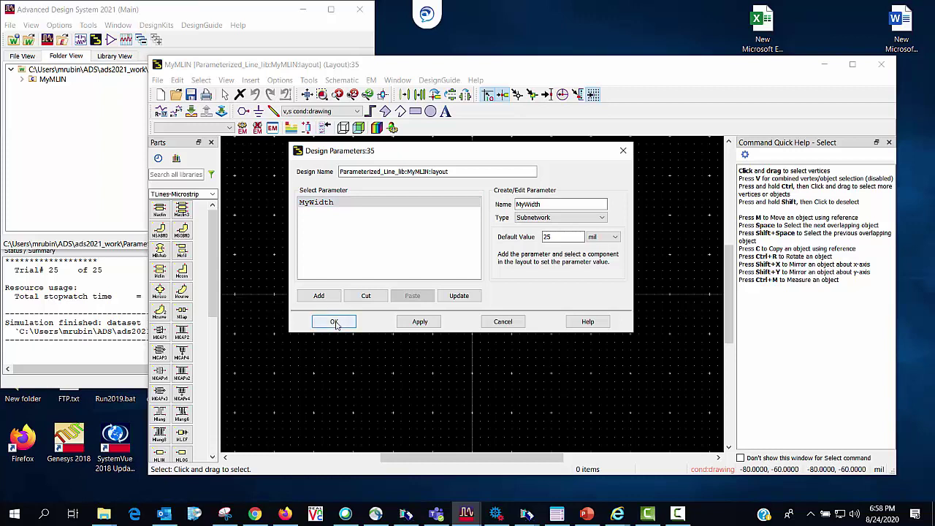
{"action": "left_click", "coordinate": [334, 322]}
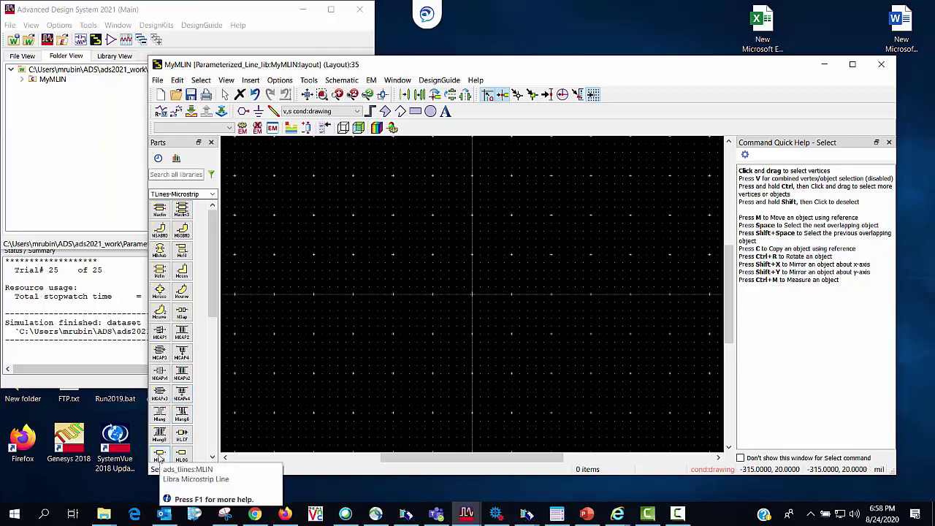
Step: Place microstrip line TL1 at the layout centre with its width W set to MyWidth
{"action": "double_click", "coordinate": [159, 457]}
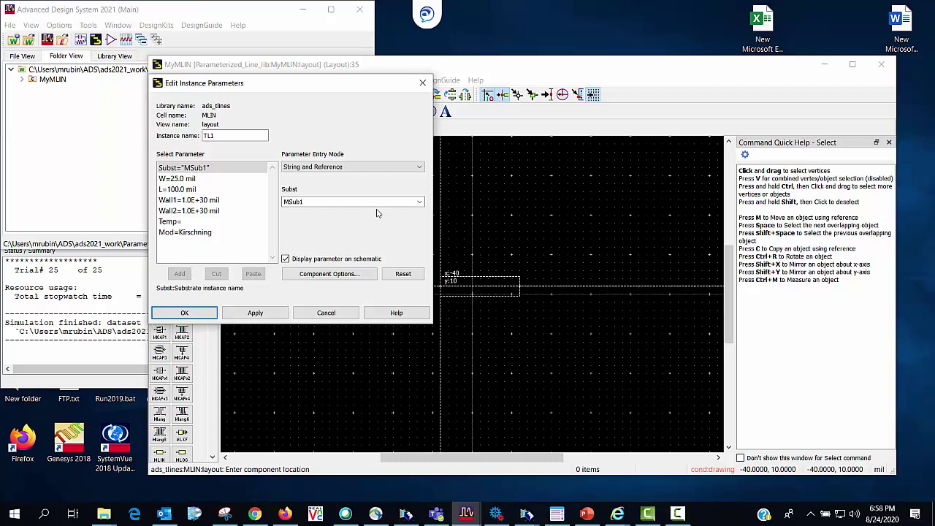
{"action": "left_click", "coordinate": [211, 178]}
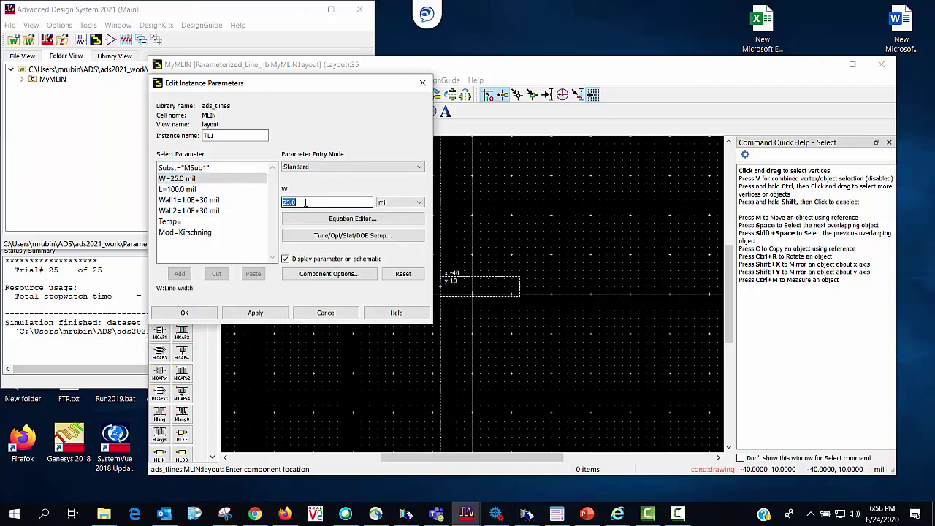
{"action": "type", "text": "MyWidth"}
{"action": "left_click", "coordinate": [270, 318]}
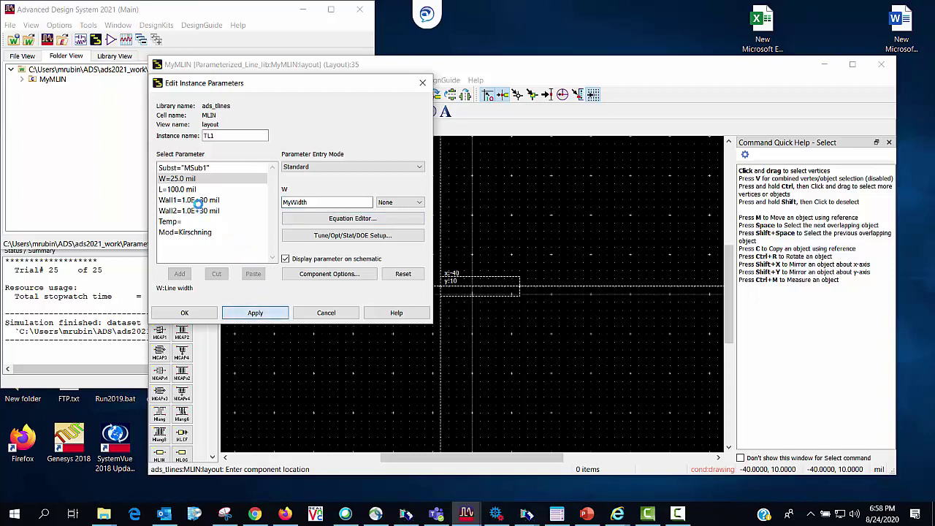
{"action": "left_click", "coordinate": [199, 315]}
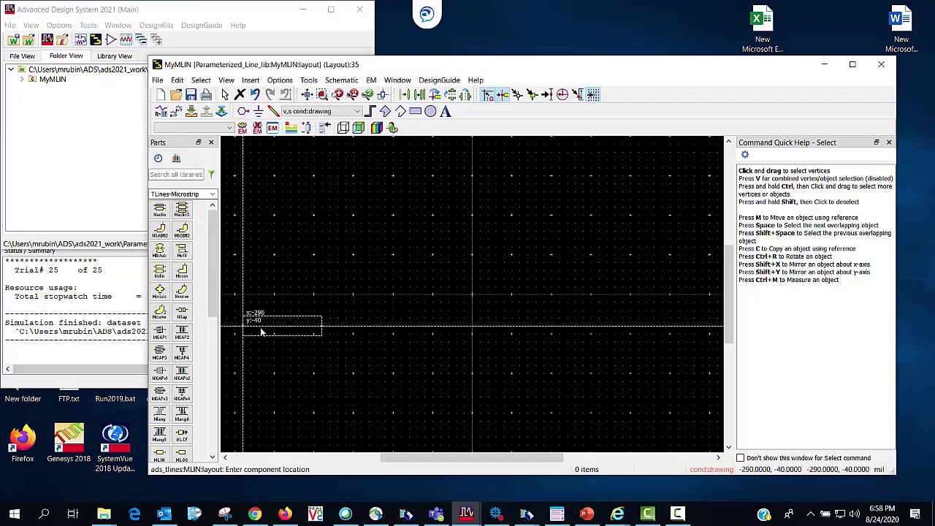
{"action": "left_click", "coordinate": [472, 295]}
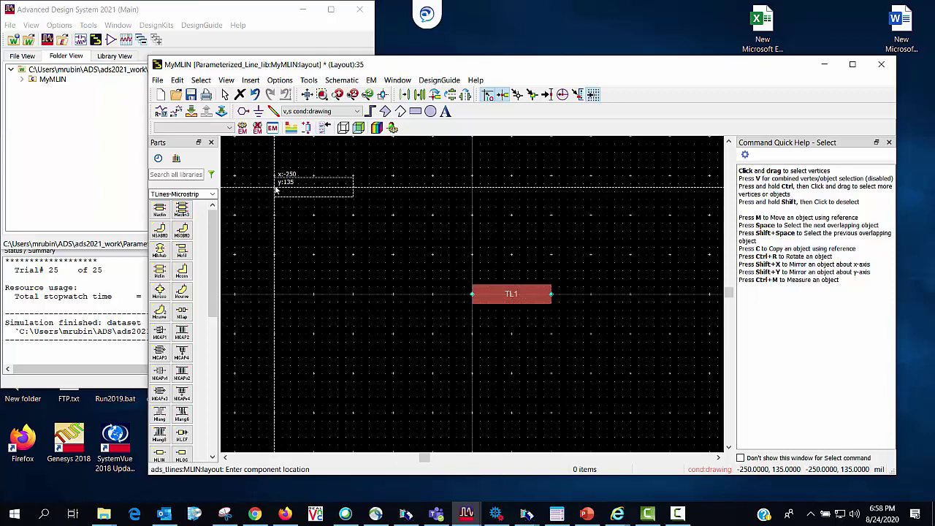
Step: Add pins P1 and P2 at TL1's left and right ends and fit the view
{"action": "left_click", "coordinate": [244, 111]}
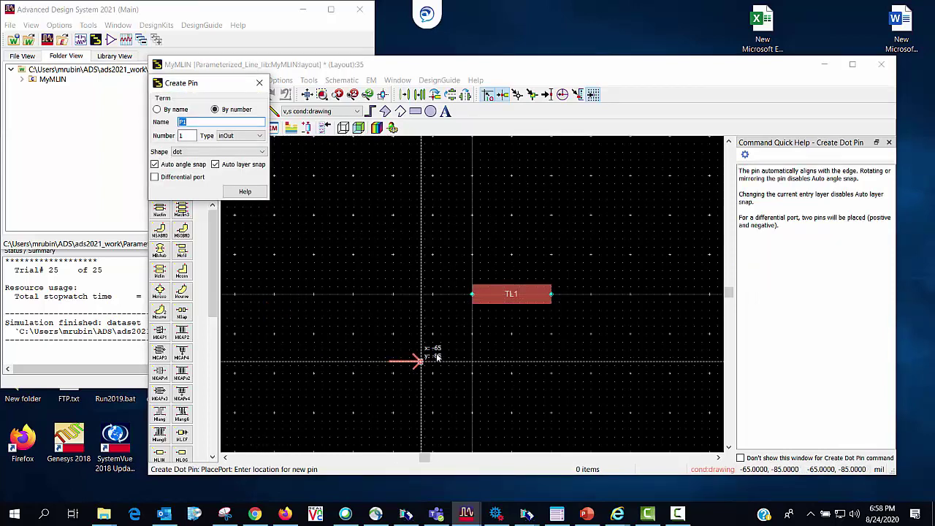
{"action": "left_click", "coordinate": [472, 308]}
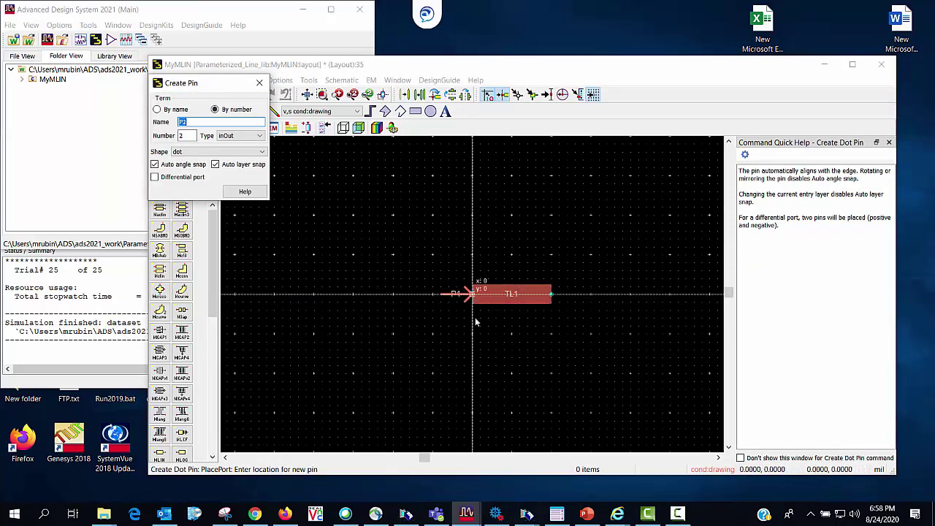
{"action": "left_click", "coordinate": [554, 295]}
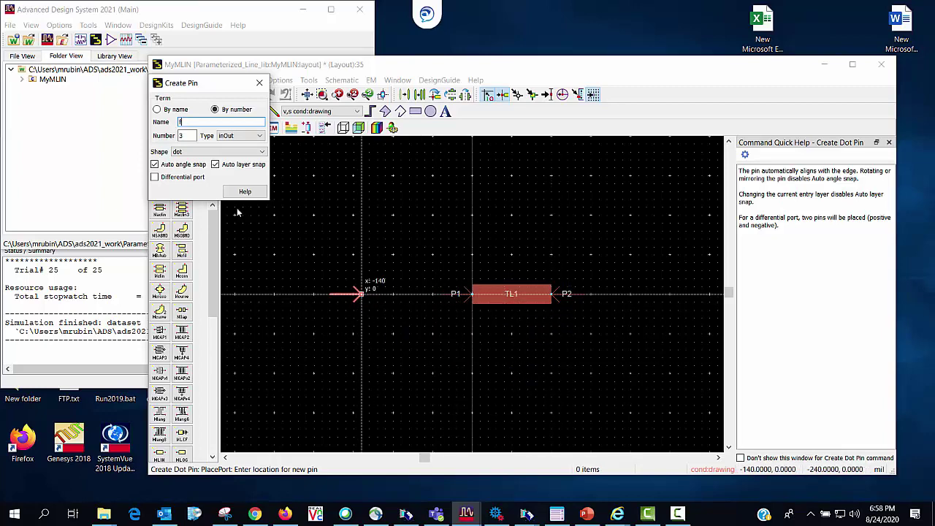
{"action": "left_click", "coordinate": [259, 82]}
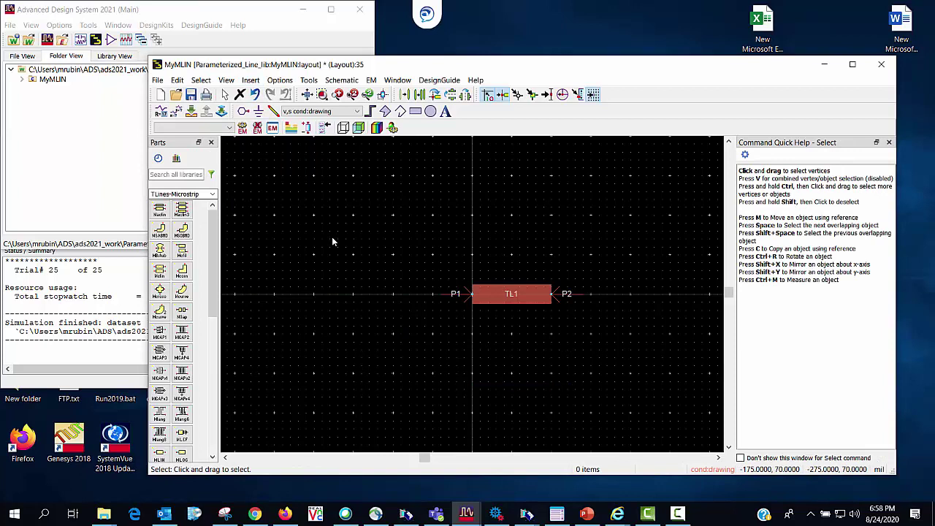
{"action": "key", "text": "f"}
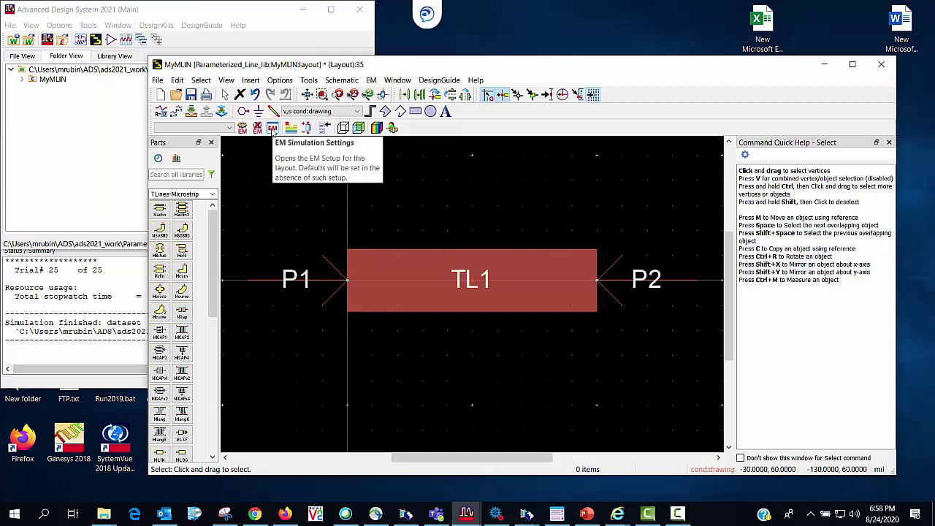
Step: Create an EM setup view for MyMLIN and a new substrate named substrate1
{"action": "left_click", "coordinate": [272, 129]}
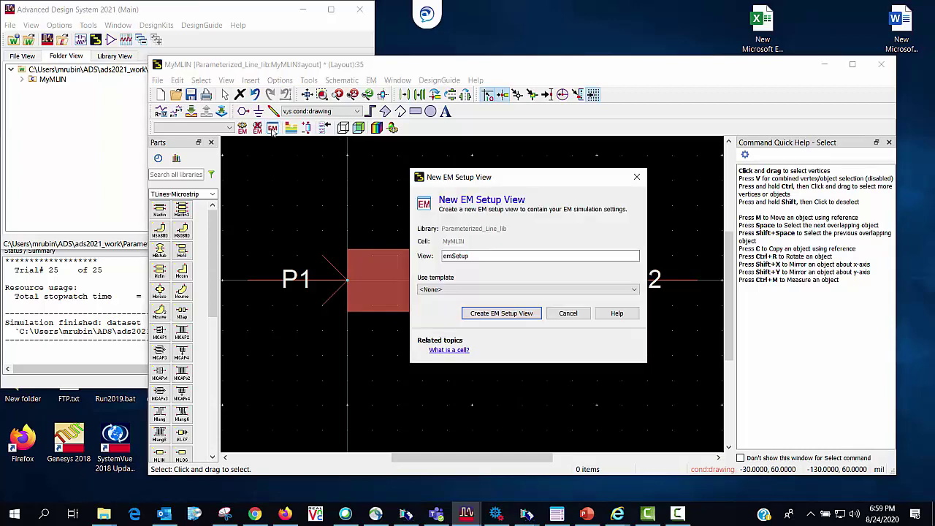
{"action": "left_click", "coordinate": [501, 313]}
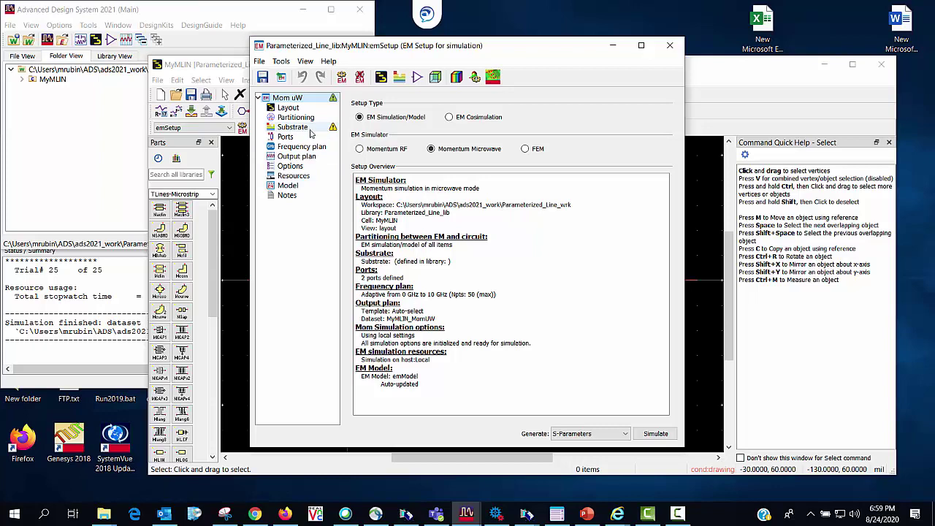
{"action": "left_click", "coordinate": [400, 79]}
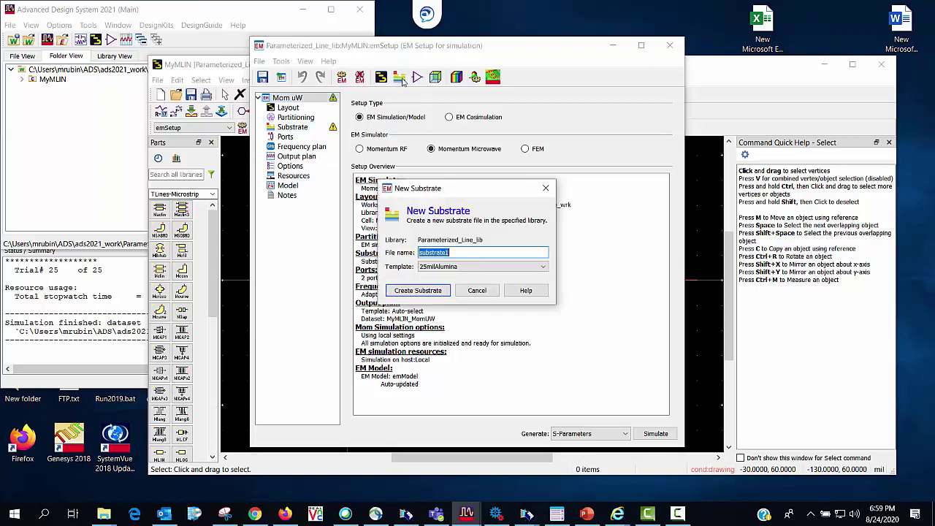
{"action": "left_click", "coordinate": [430, 291]}
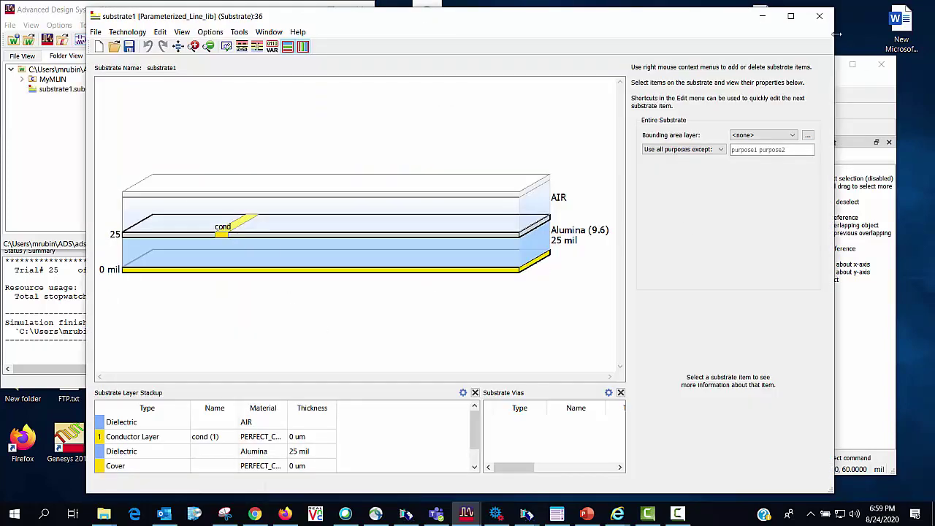
Step: Save substrate1 and the Momentum Microwave EM setup with adaptive 0–10 GHz sweep, closing both windows
{"action": "left_click", "coordinate": [129, 47]}
{"action": "left_click", "coordinate": [818, 16]}
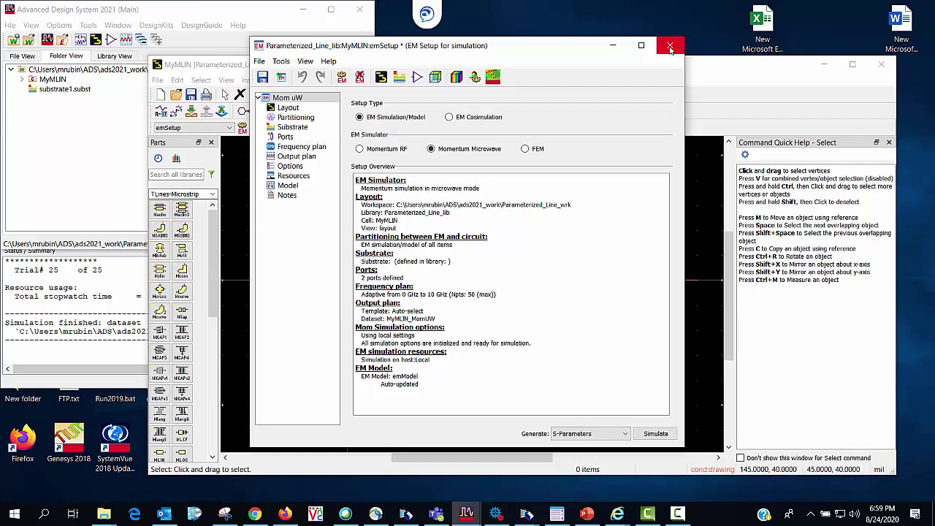
{"action": "left_click", "coordinate": [263, 78]}
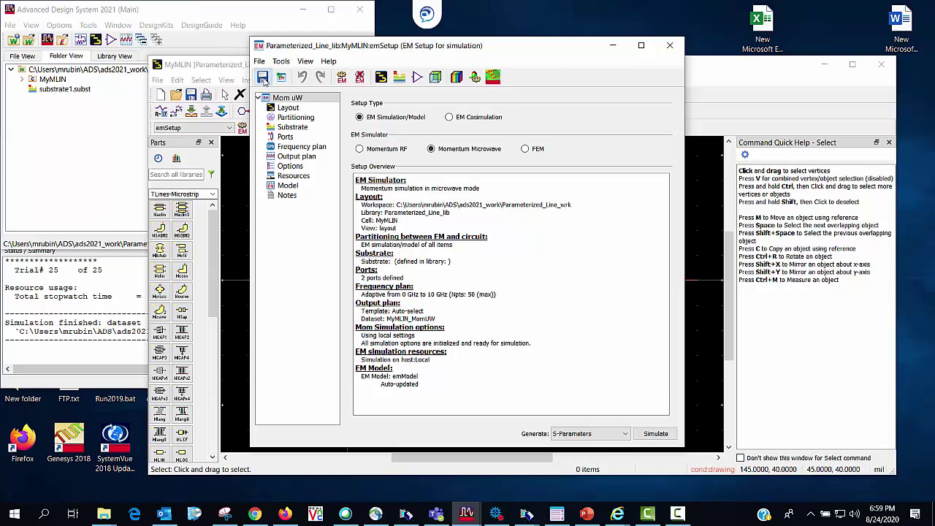
{"action": "left_click", "coordinate": [671, 46]}
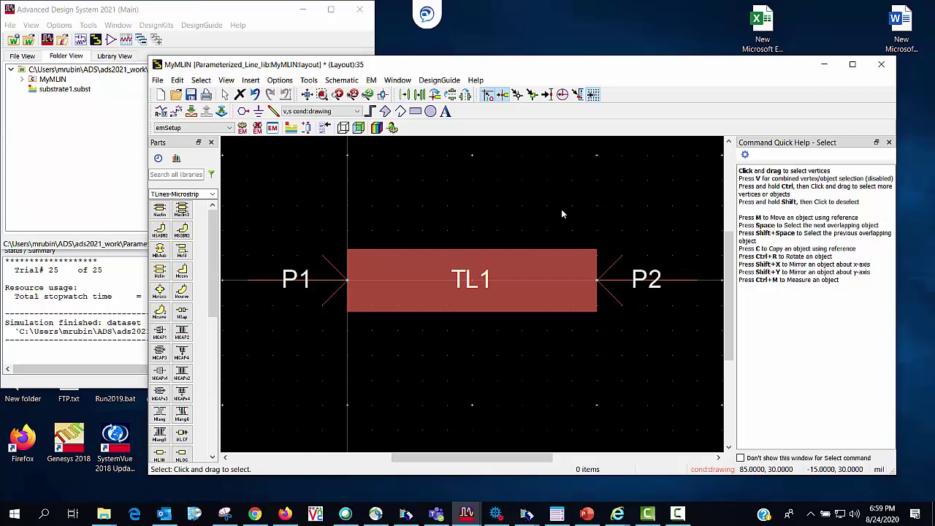
Step: Generate the MyMLIN EM model and schematic symbol with both options checked, and dismiss the success message
{"action": "left_click", "coordinate": [387, 288]}
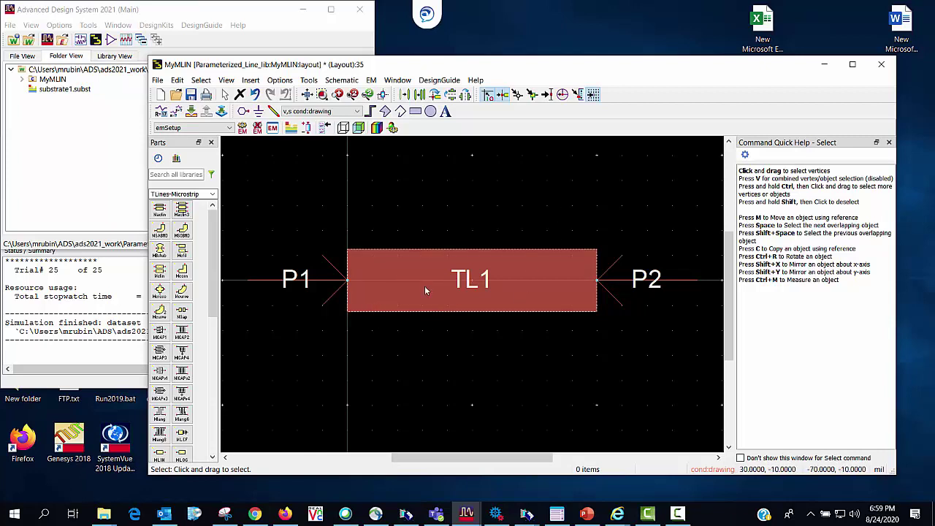
{"action": "left_click", "coordinate": [453, 360]}
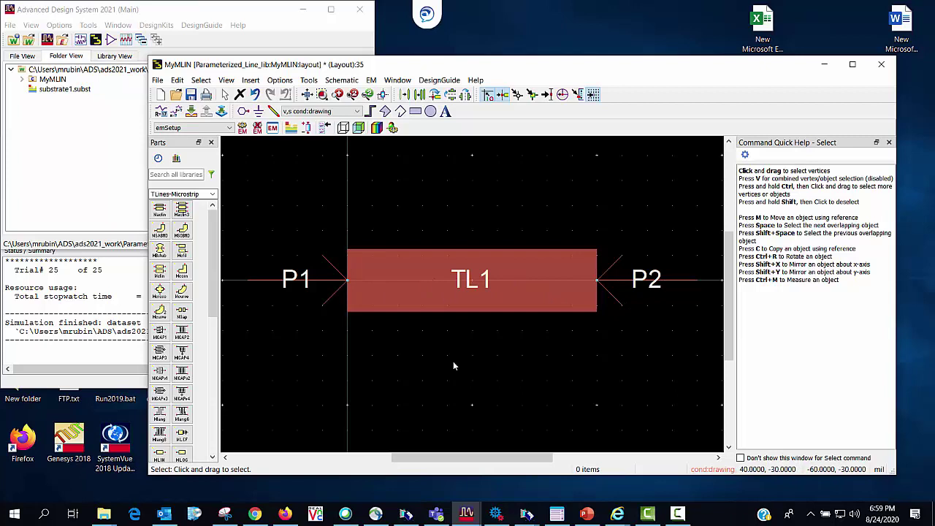
{"action": "left_click", "coordinate": [371, 80]}
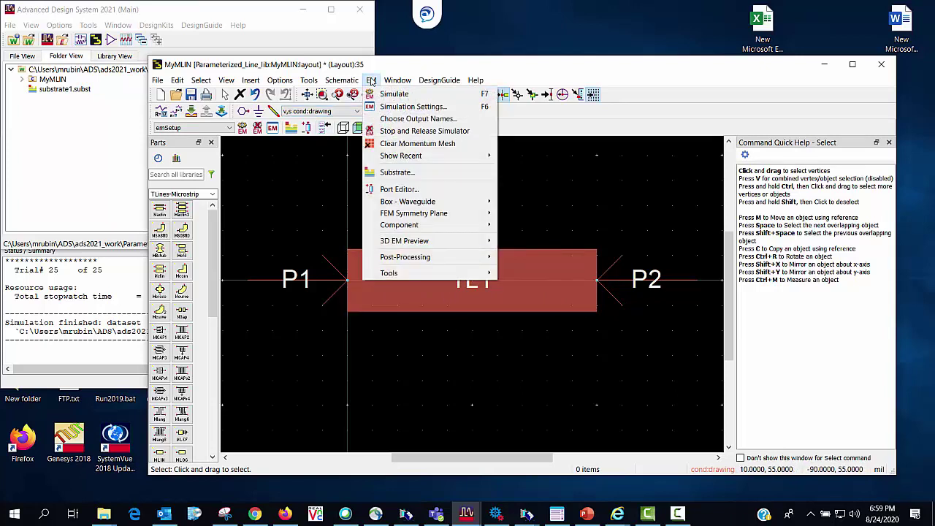
{"action": "mouse_move", "coordinate": [425, 227]}
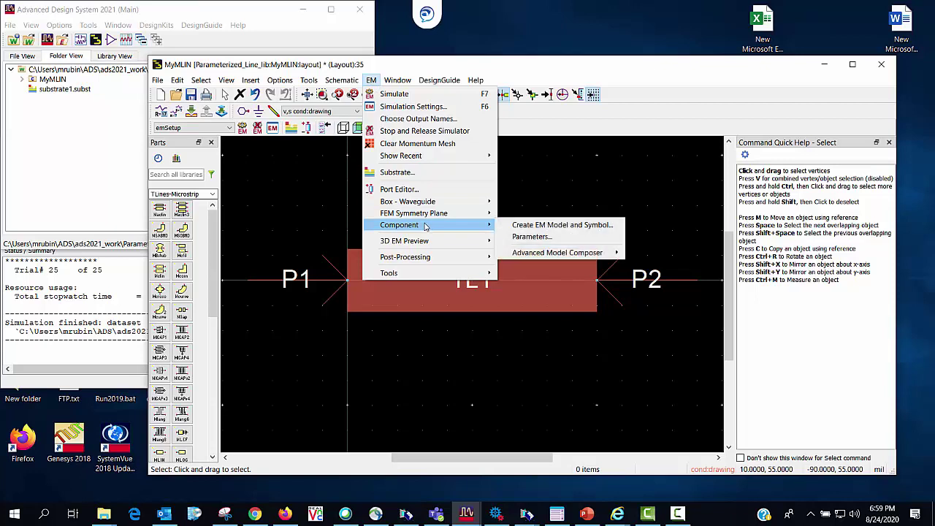
{"action": "left_click", "coordinate": [567, 226]}
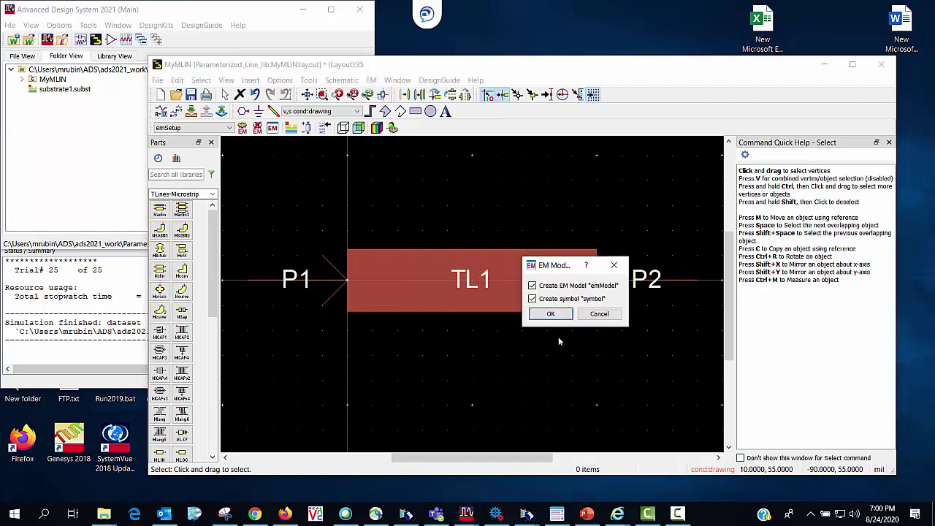
{"action": "left_click", "coordinate": [561, 314]}
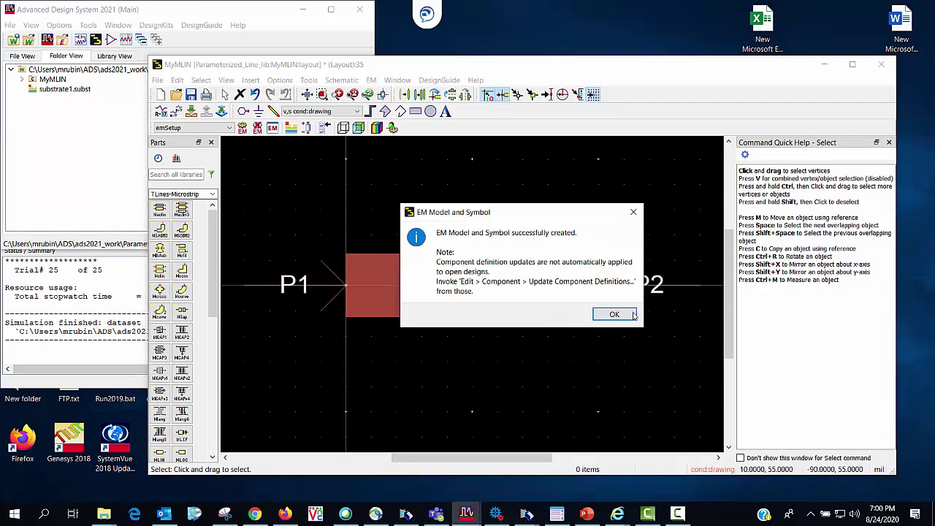
{"action": "left_click", "coordinate": [613, 314]}
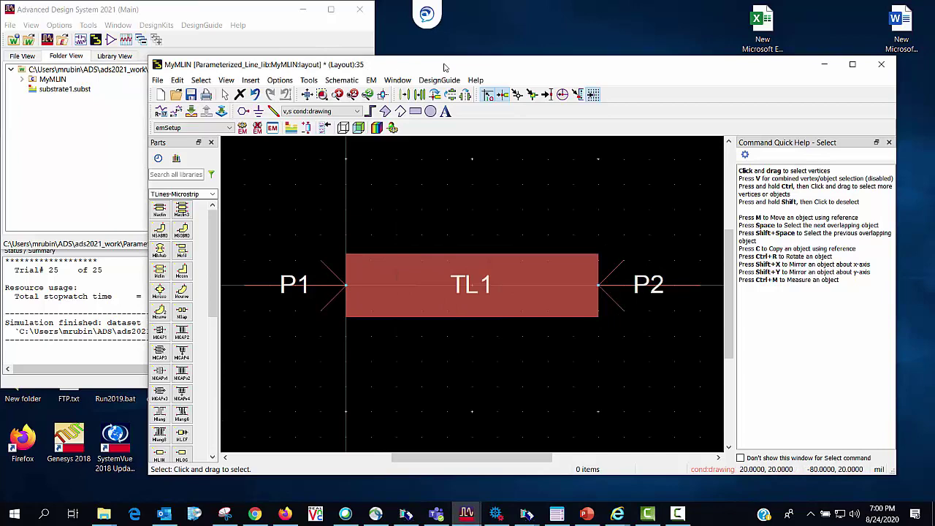
{"action": "left_click_drag", "start_coordinate": [444, 67], "coordinate": [514, 68]}
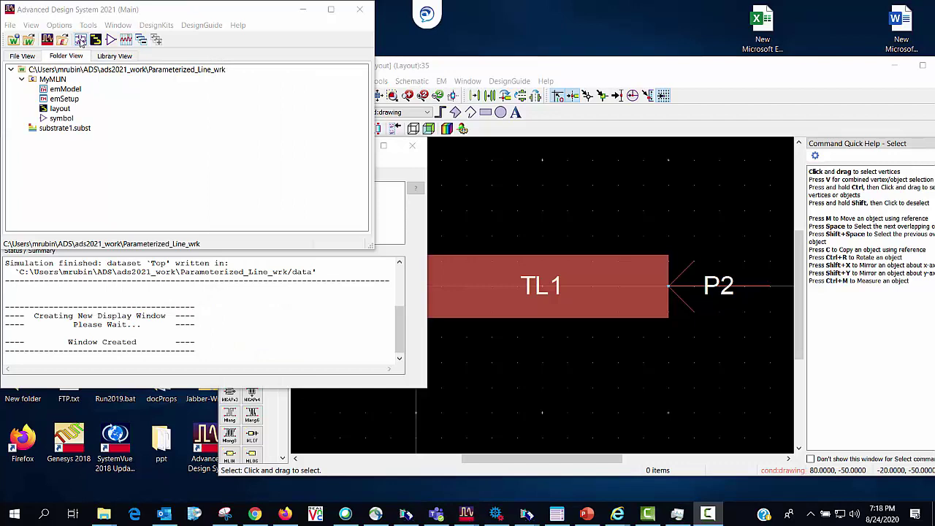
Step: Create a new schematic cell named Top in Parameterized_Line_lib
{"action": "left_click", "coordinate": [81, 42]}
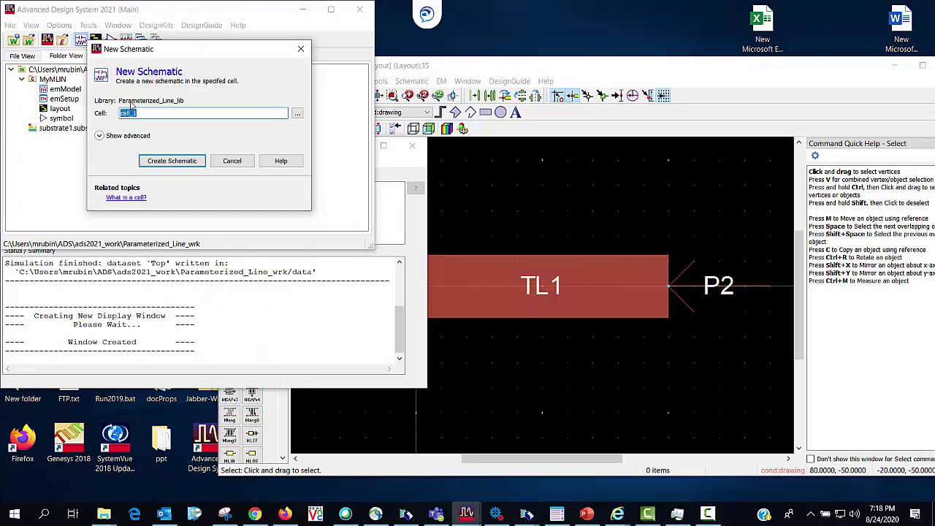
{"action": "type", "text": "Top"}
{"action": "left_click", "coordinate": [171, 161]}
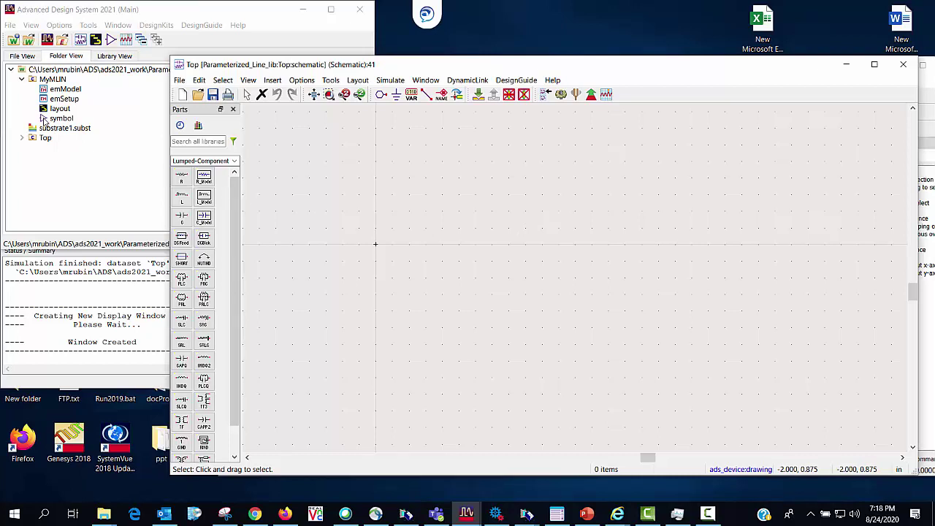
Step: Place the MyMLIN symbol on the Top schematic as instance X1 with MyWidth=25 mil
{"action": "left_click", "coordinate": [44, 120]}
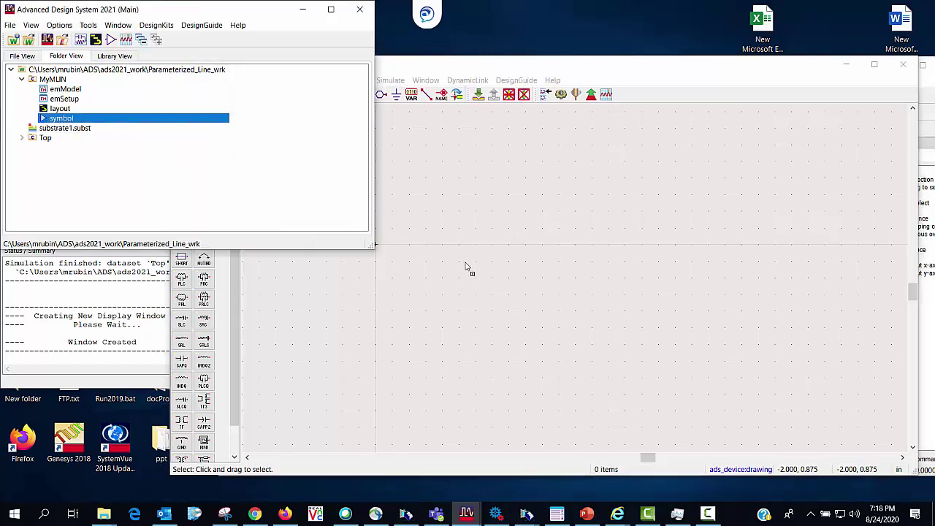
{"action": "left_click_drag", "start_coordinate": [573, 291], "coordinate": [559, 296]}
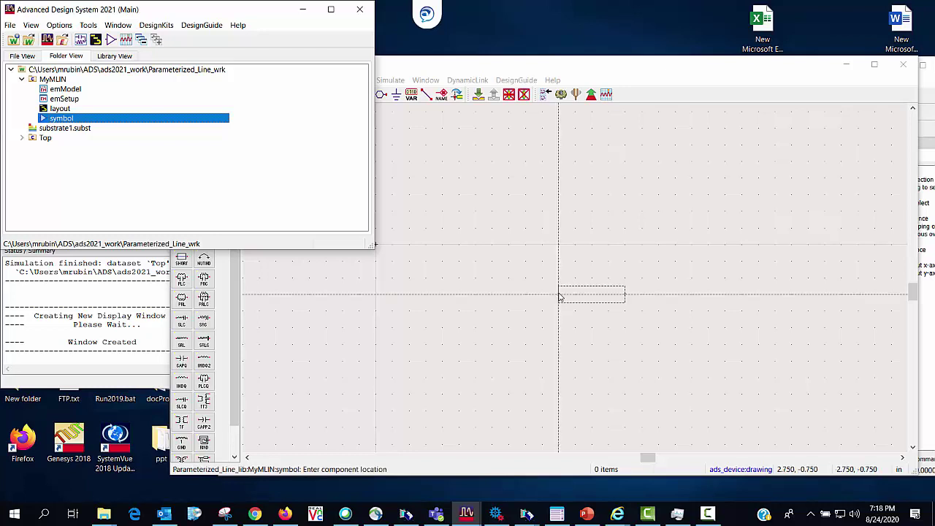
{"action": "left_click", "coordinate": [559, 295]}
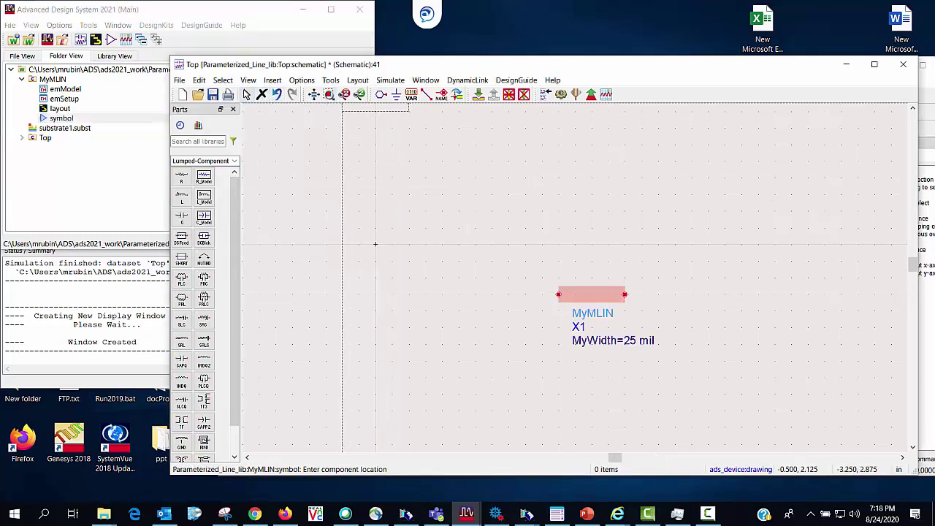
{"action": "left_click", "coordinate": [246, 94]}
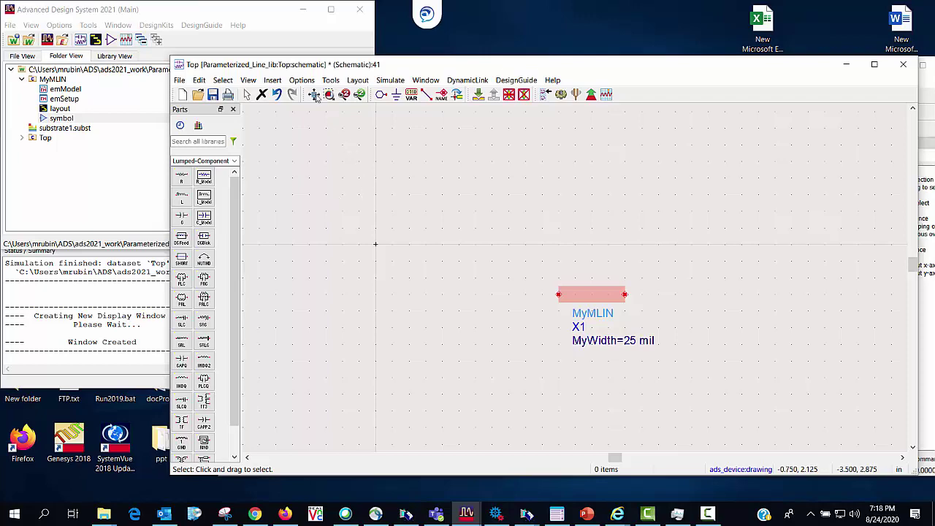
Step: Insert the S_Params template with two 50 Ohm terms and a 1–10 GHz sweep
{"action": "left_click", "coordinate": [274, 80]}
{"action": "left_click", "coordinate": [288, 92]}
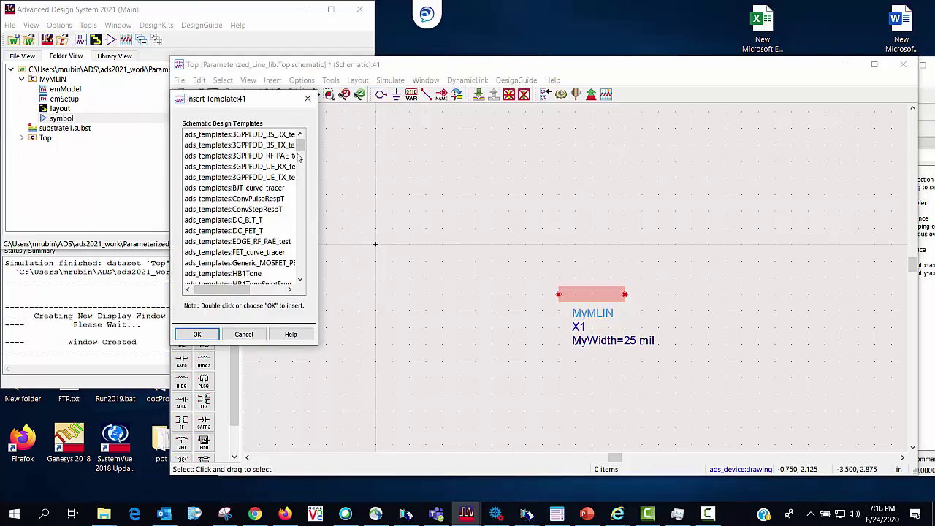
{"action": "left_click_drag", "start_coordinate": [298, 158], "coordinate": [299, 179]}
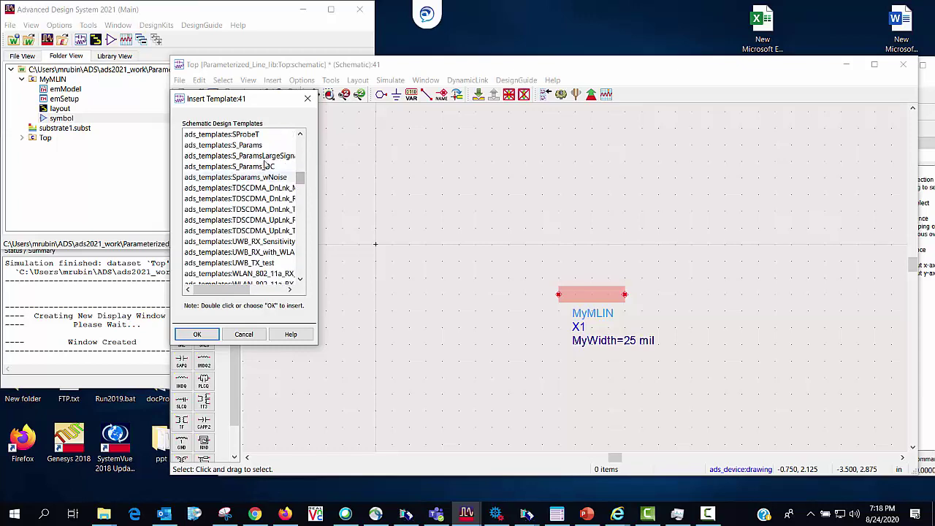
{"action": "left_click", "coordinate": [233, 144]}
{"action": "left_click", "coordinate": [196, 334]}
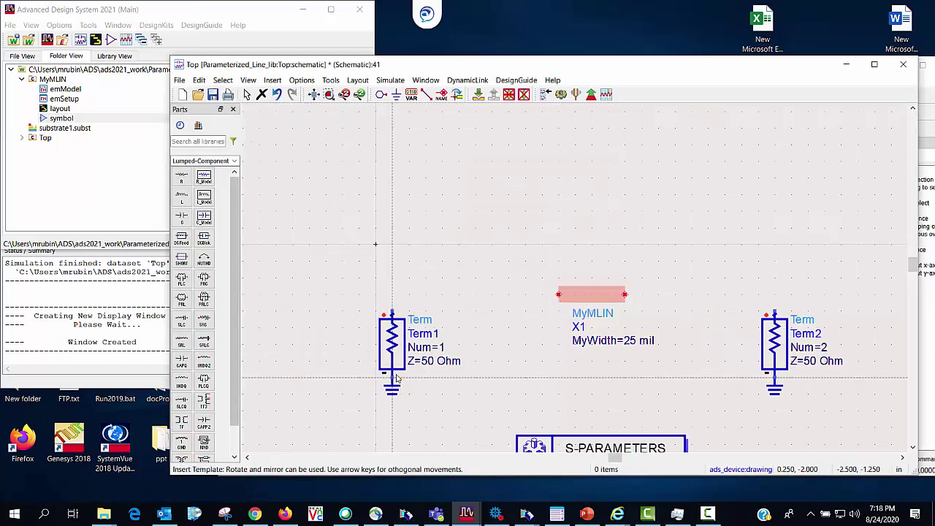
{"action": "left_click", "coordinate": [411, 361]}
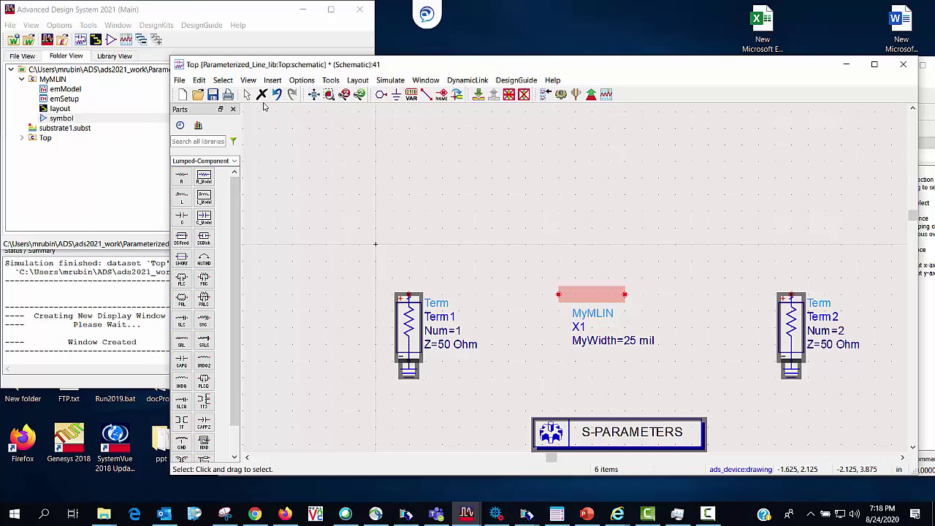
Step: Wire MyMLIN onto the wire between Term1 and Term2 and move the S-PARAMETERS block beneath it
{"action": "mouse_move", "coordinate": [590, 298]}
{"action": "left_mouse_down"}
{"action": "mouse_move", "coordinate": [488, 287]}
{"action": "mouse_move", "coordinate": [430, 296]}
{"action": "mouse_move", "coordinate": [768, 300]}
{"action": "mouse_move", "coordinate": [601, 296]}
{"action": "left_mouse_up"}
{"action": "left_click", "coordinate": [618, 268]}
{"action": "scroll", "coordinate": [603, 351], "scroll_direction": "down", "scroll_amount": 1}
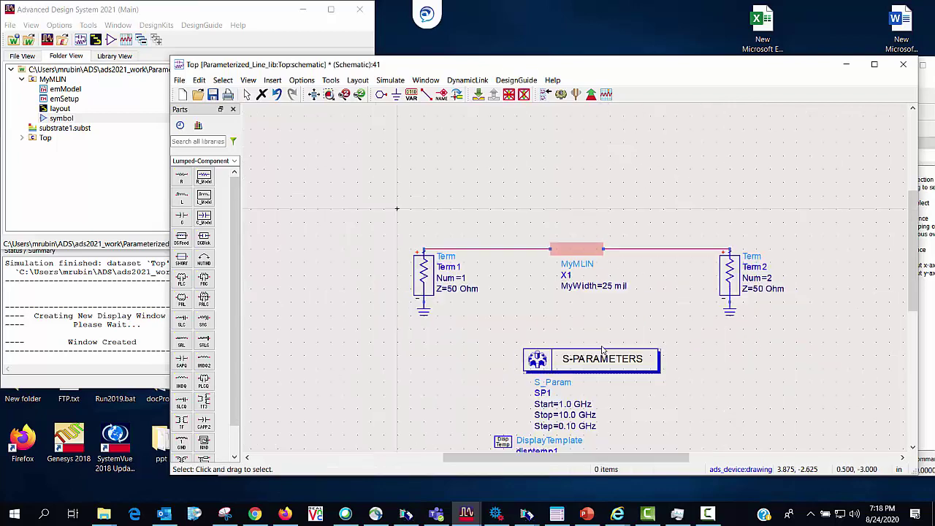
{"action": "scroll", "coordinate": [603, 350], "scroll_direction": "down", "scroll_amount": 1}
{"action": "left_click_drag", "start_coordinate": [633, 322], "coordinate": [633, 293]}
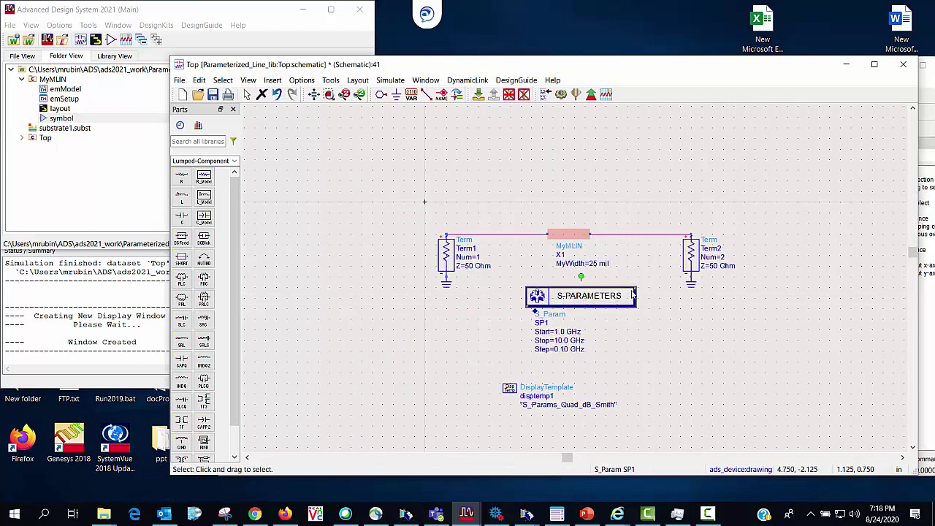
{"action": "left_click", "coordinate": [752, 310]}
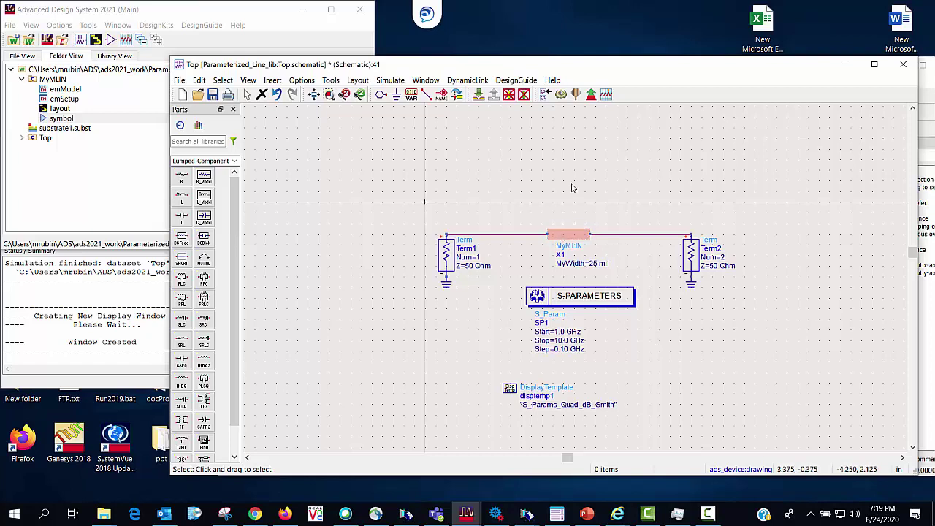
Step: Simulate Top, review the S-parameter plots (S21 −0.21 dB at 10 GHz), then hide the results and job manager
{"action": "left_click", "coordinate": [560, 95]}
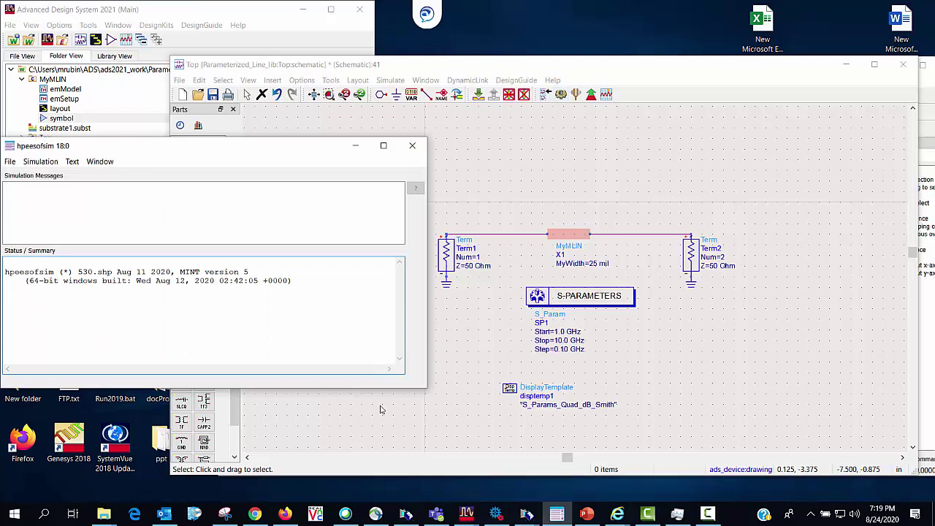
{"action": "left_click", "coordinate": [494, 515]}
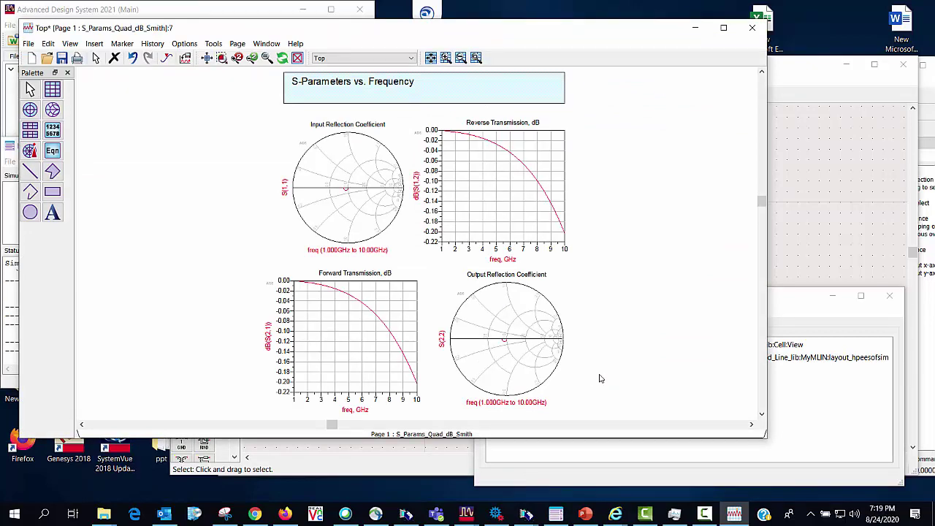
{"action": "left_click", "coordinate": [695, 29]}
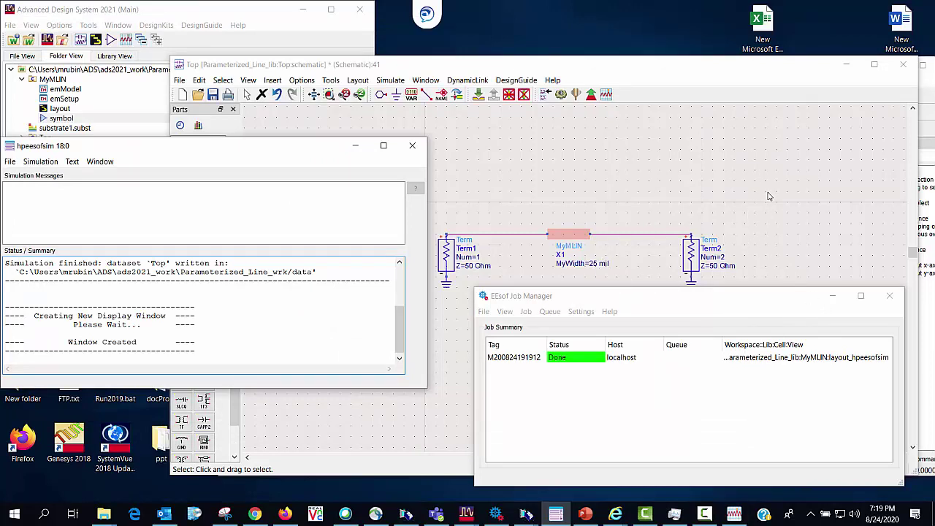
{"action": "left_click", "coordinate": [573, 237]}
{"action": "left_click", "coordinate": [833, 300]}
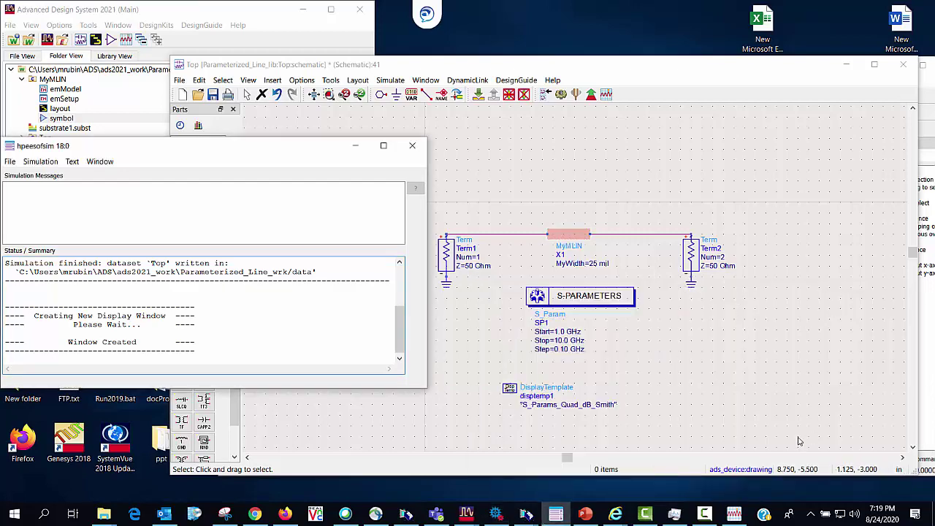
Step: Place a VAR variable block beside the S-PARAMETERS block
{"action": "left_click", "coordinate": [562, 179]}
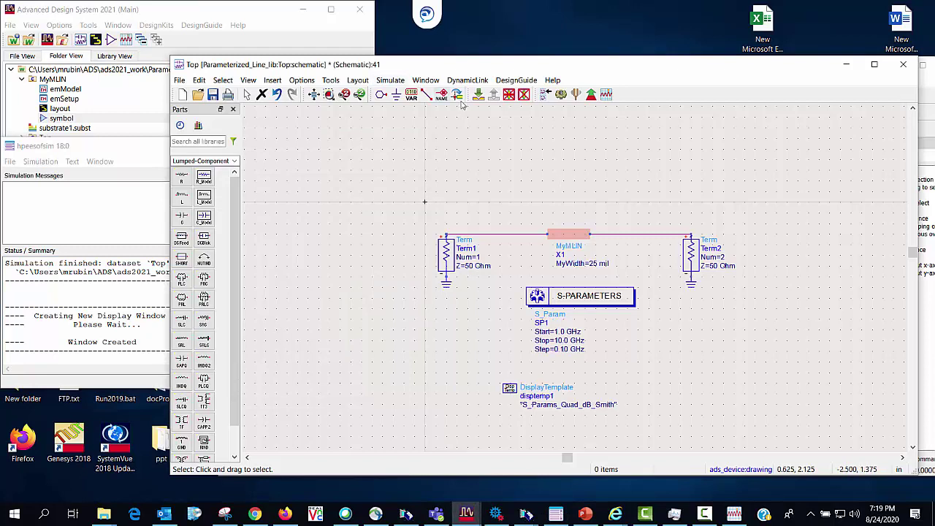
{"action": "left_click", "coordinate": [412, 95]}
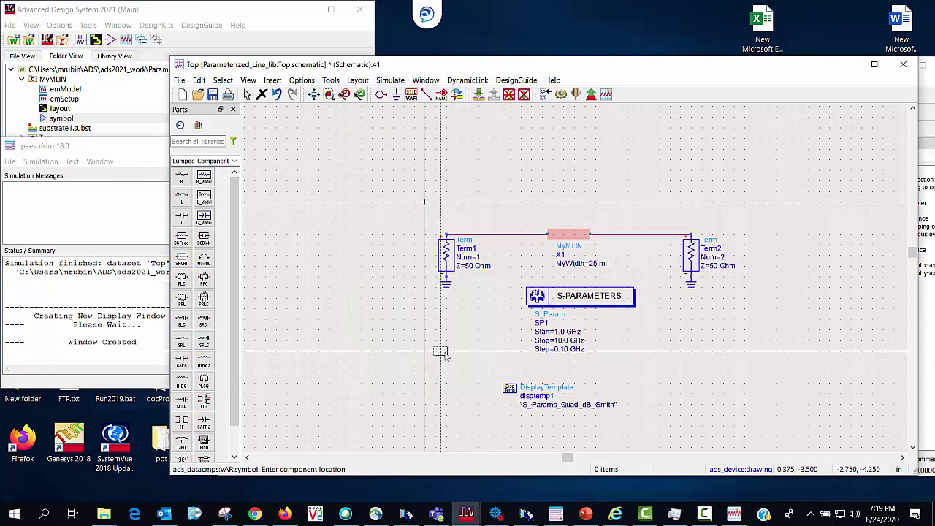
{"action": "left_click", "coordinate": [477, 292]}
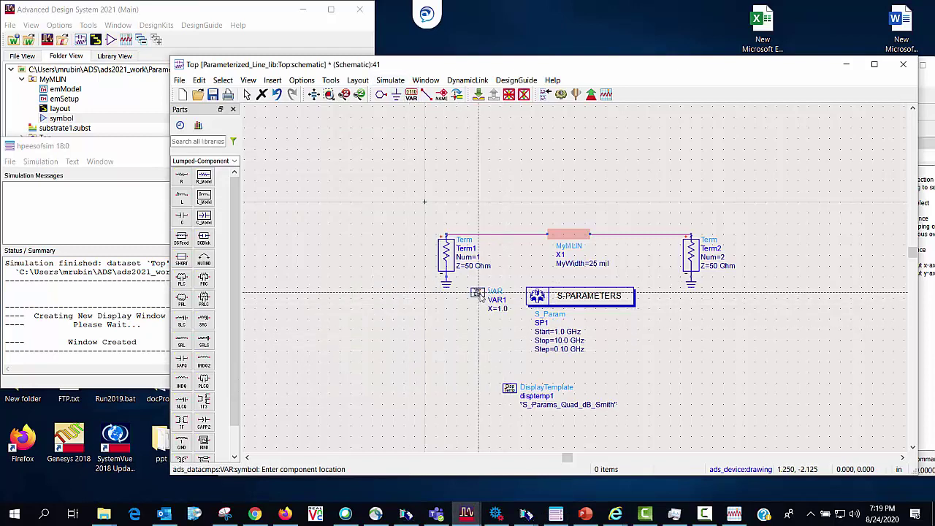
{"action": "left_click", "coordinate": [248, 95]}
Step: Define the variable Width = 10 mil in VAR1 and reposition the block
{"action": "double_click", "coordinate": [492, 308]}
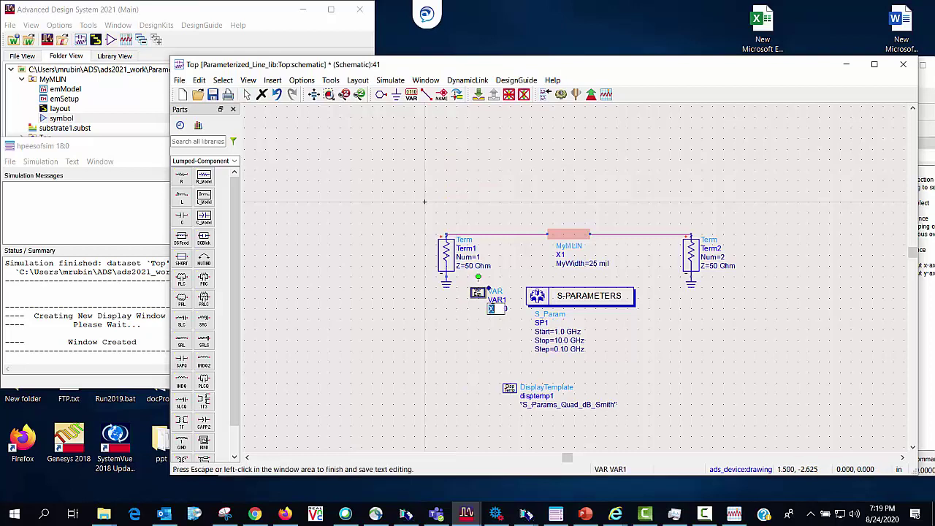
{"action": "type", "text": "Width"}
{"action": "left_click", "coordinate": [401, 382]}
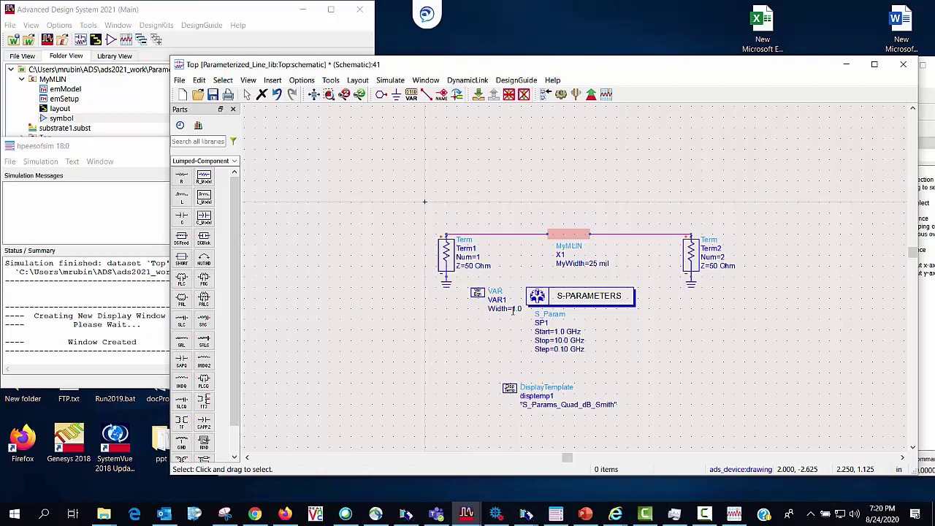
{"action": "double_click", "coordinate": [518, 308]}
{"action": "type", "text": "10 mils"}
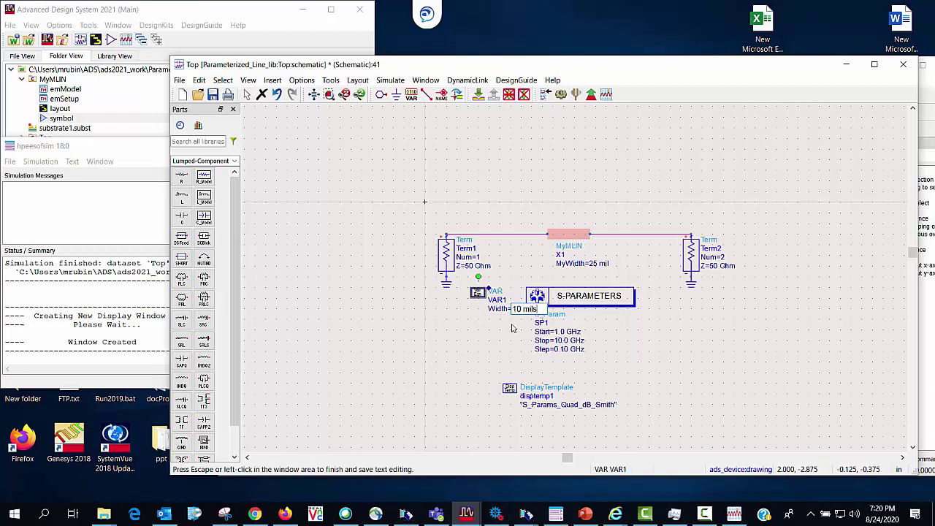
{"action": "key", "text": "BackSpace"}
{"action": "left_click", "coordinate": [511, 327]}
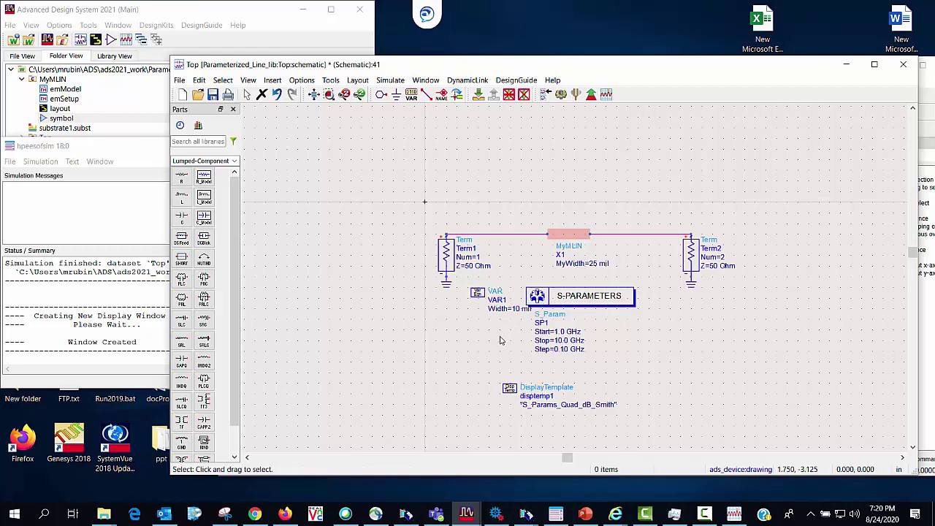
{"action": "left_click_drag", "start_coordinate": [480, 293], "coordinate": [454, 301]}
{"action": "left_click", "coordinate": [416, 294]}
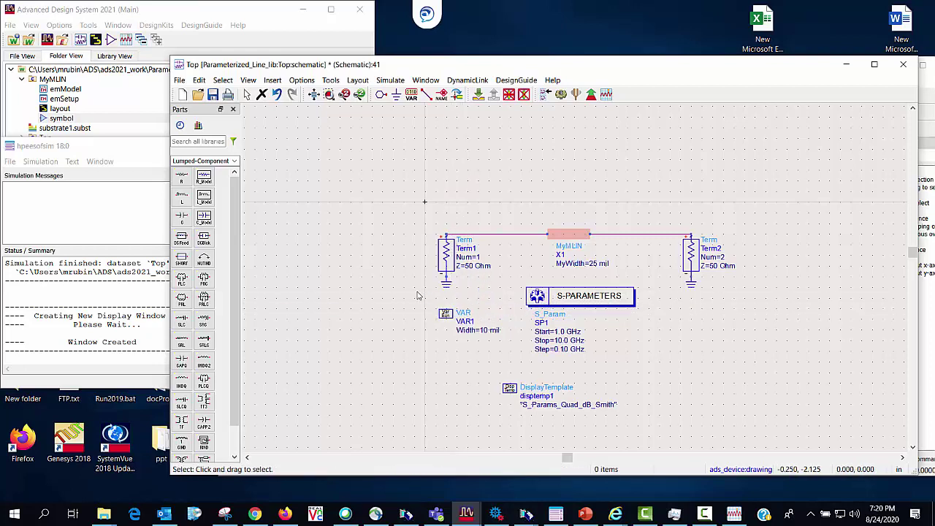
Step: Replace X1's MyWidth value of 25 mil with the variable Width
{"action": "double_click", "coordinate": [593, 263]}
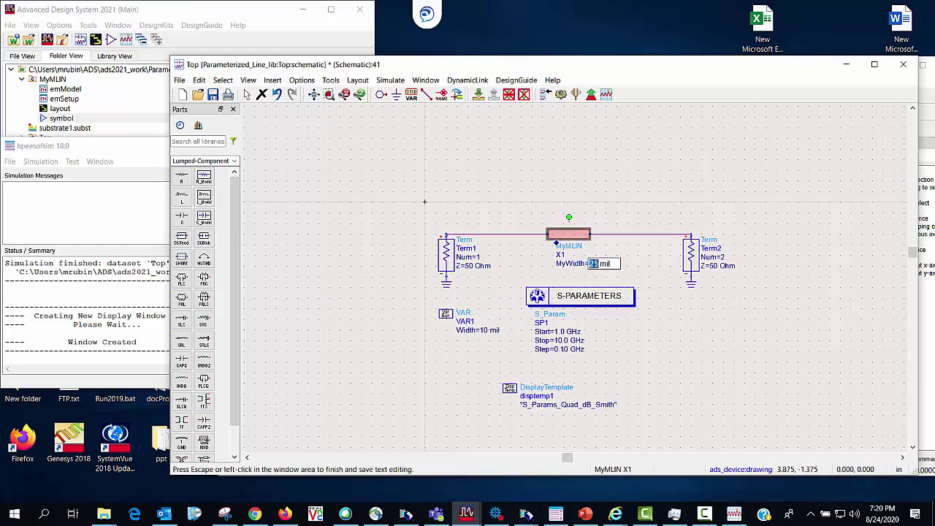
{"action": "left_click", "coordinate": [608, 263]}
{"action": "left_click_drag", "start_coordinate": [612, 263], "coordinate": [588, 263]}
{"action": "type", "text": "Width"}
{"action": "left_click", "coordinate": [745, 330]}
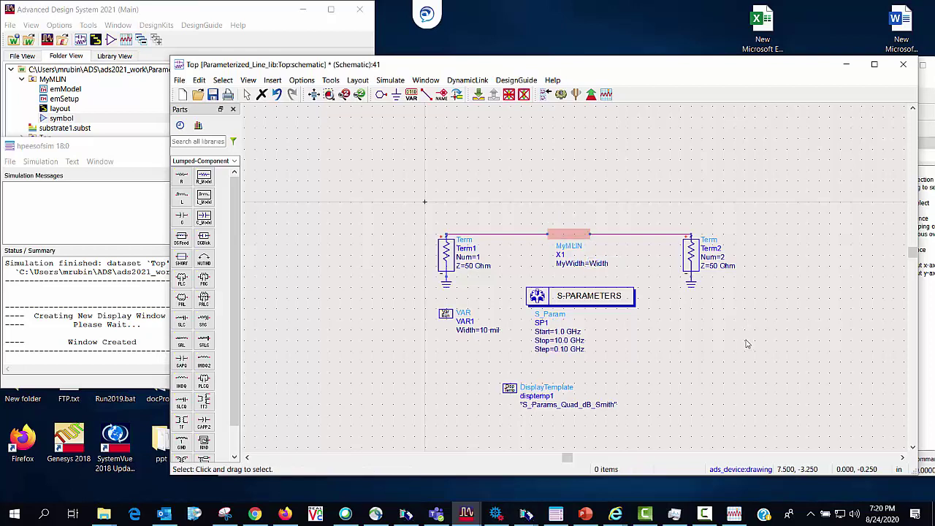
Step: Find ParamSweep in the parts search and place it right of the S-parameters controller
{"action": "left_click", "coordinate": [189, 142]}
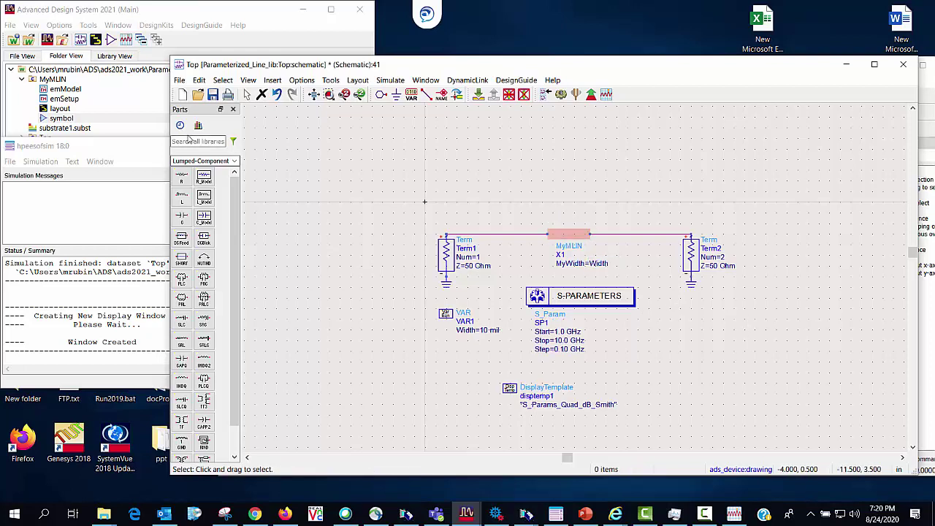
{"action": "type", "text": "Param"}
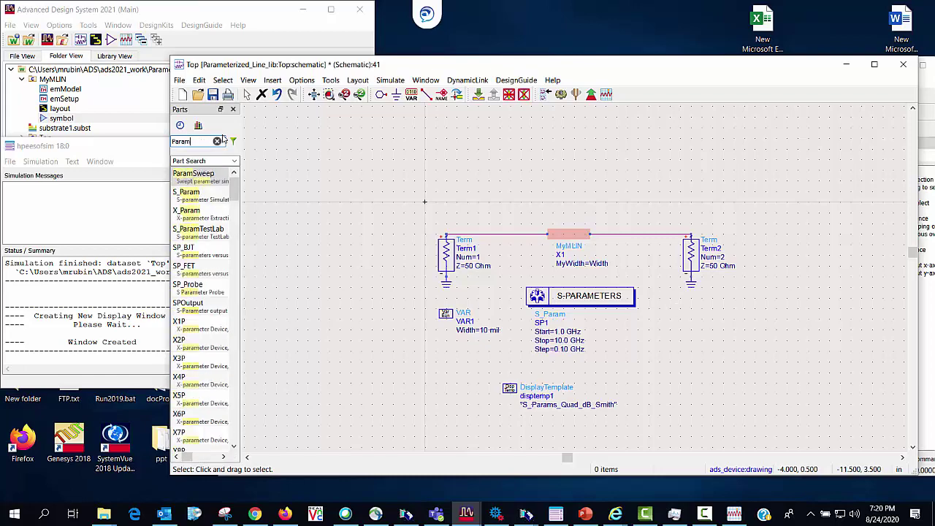
{"action": "left_click", "coordinate": [193, 175]}
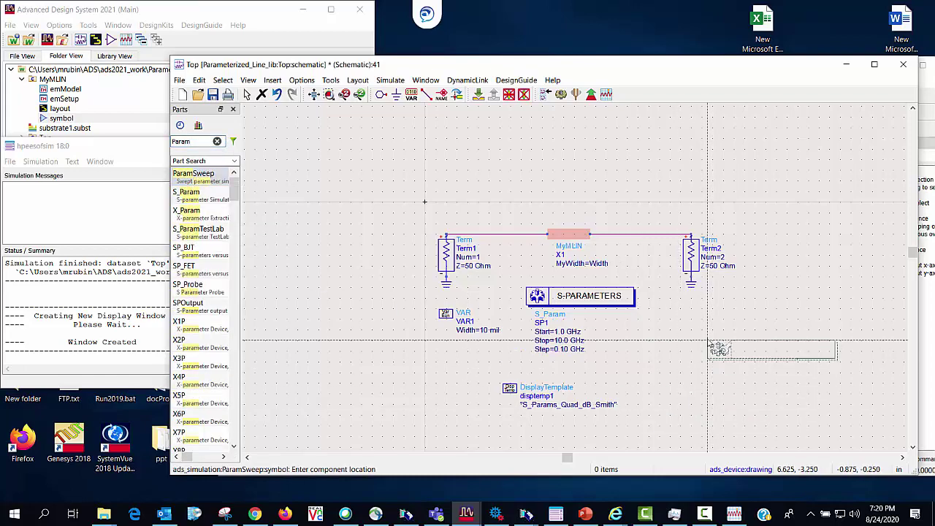
{"action": "left_click", "coordinate": [673, 316]}
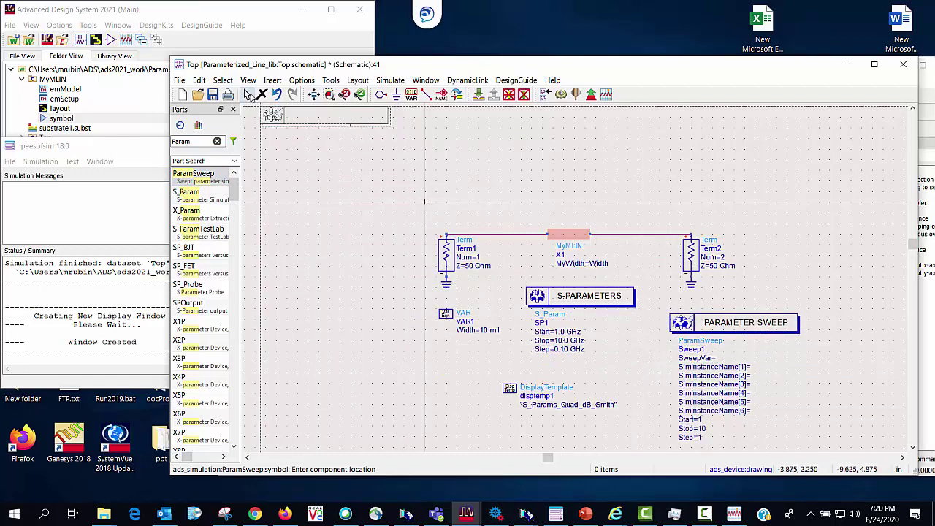
{"action": "left_click", "coordinate": [247, 94]}
{"action": "left_click_drag", "start_coordinate": [736, 329], "coordinate": [719, 313]}
Step: Set the sweep variable to "Width" and the simulation instance to "SP1"
{"action": "left_click", "coordinate": [699, 342]}
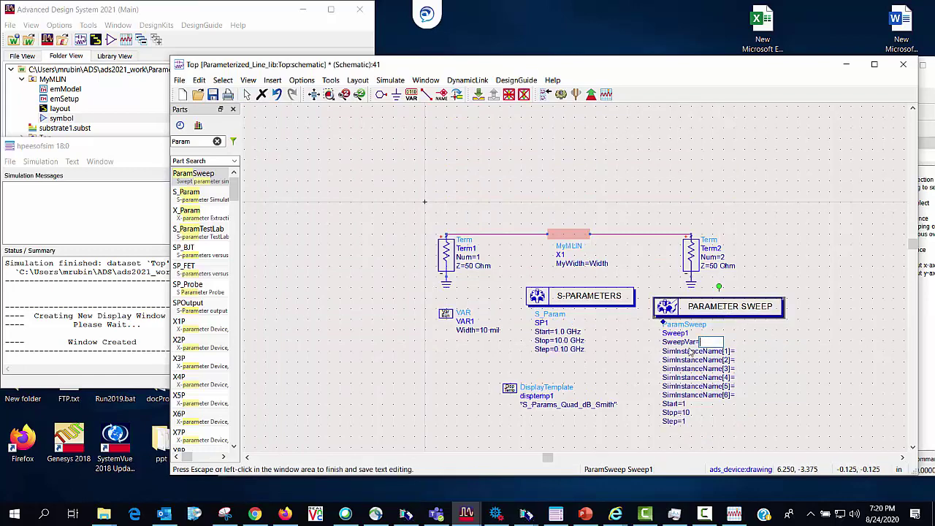
{"action": "type", "text": "\""}
{"action": "type", "text": "W"}
{"action": "type", "text": "odth"}
{"action": "key", "text": "BackSpace"}
{"action": "key", "text": "BackSpace"}
{"action": "key", "text": "BackSpace"}
{"action": "key", "text": "BackSpace"}
{"action": "type", "text": "idth\""}
{"action": "key", "text": "Tab"}
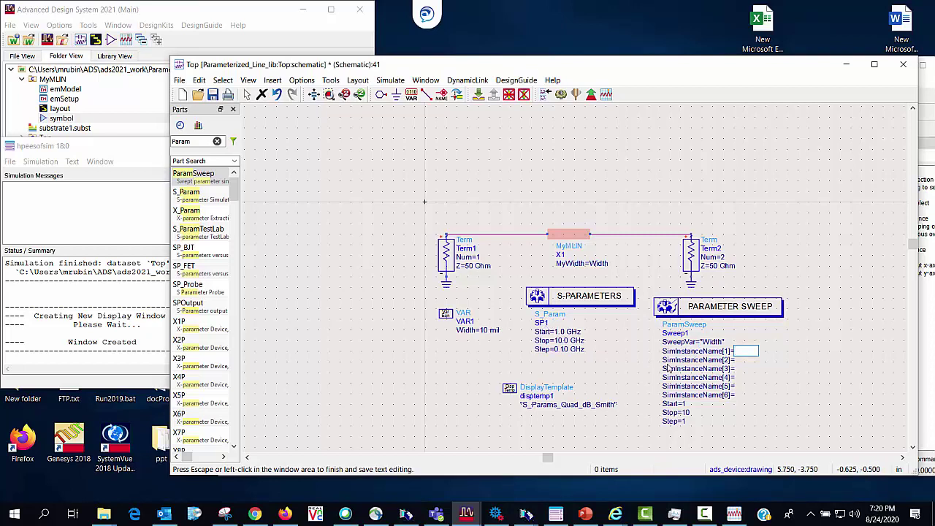
{"action": "type", "text": "\"SP1\""}
Step: Enter sweep Start 10, Stop 50 and Step 10 mil
{"action": "key", "text": "Tab"}
{"action": "key", "text": "Tab"}
{"action": "key", "text": "Tab"}
{"action": "key", "text": "Tab"}
{"action": "key", "text": "Tab"}
{"action": "key", "text": "Tab"}
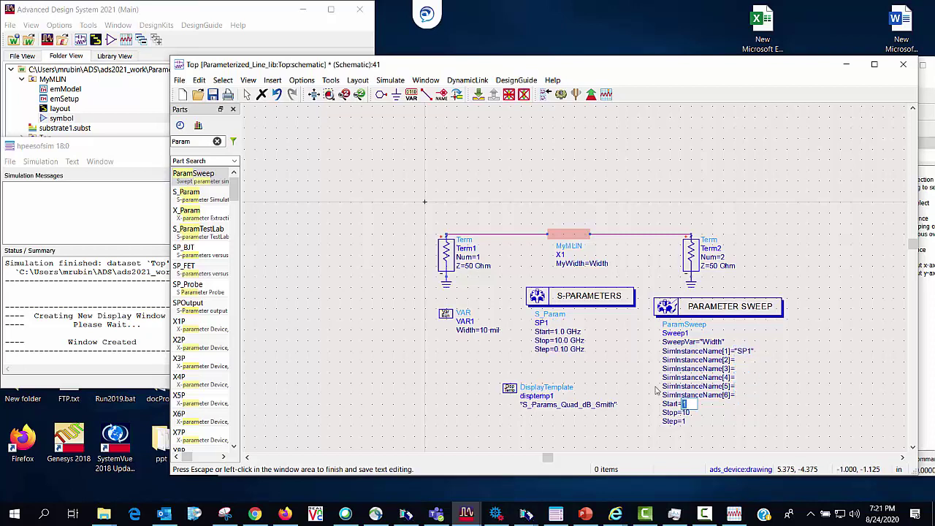
{"action": "type", "text": "10 mils"}
{"action": "key", "text": "Tab"}
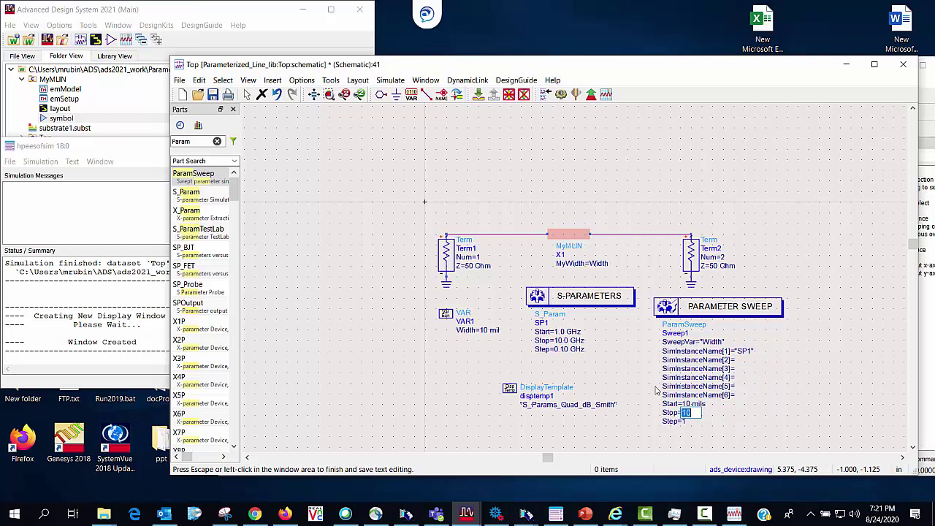
{"action": "type", "text": "50 mils"}
{"action": "key", "text": "Tab"}
{"action": "type", "text": "10 mil"}
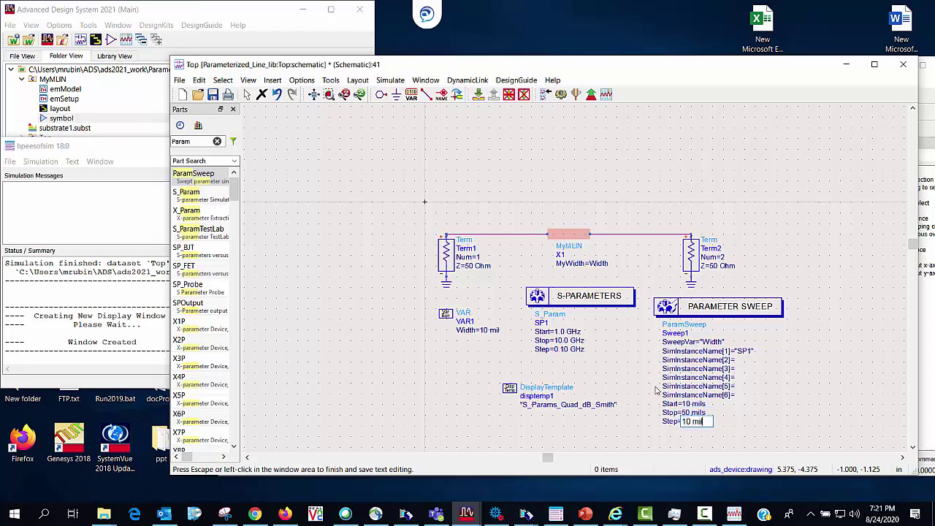
Step: Correct the Start and Stop units to mil, then run the simulation
{"action": "left_click", "coordinate": [707, 412]}
{"action": "left_click", "coordinate": [707, 413]}
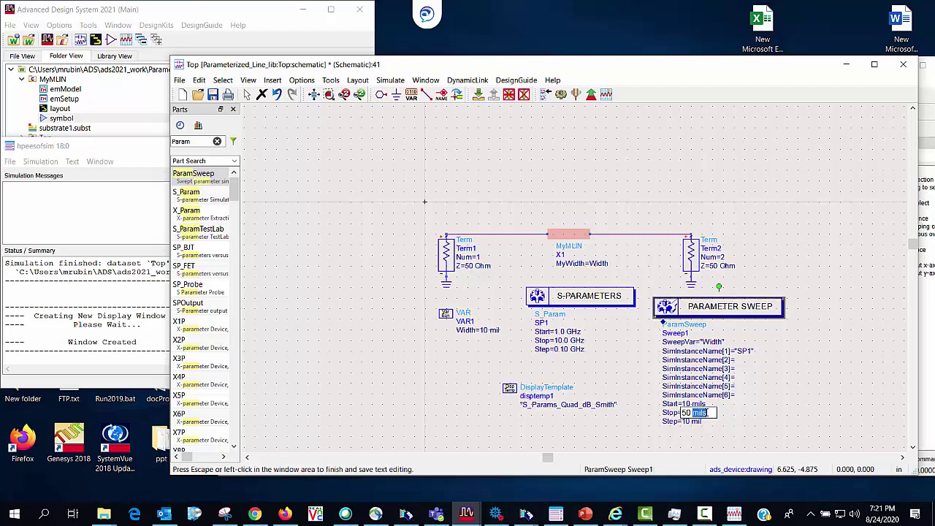
{"action": "key", "text": "BackSpace"}
{"action": "left_click", "coordinate": [704, 413]}
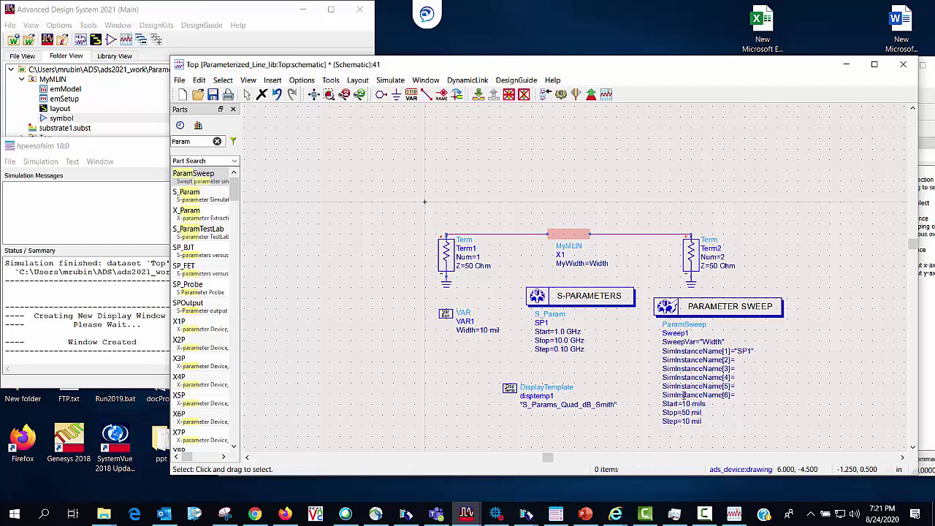
{"action": "double_click", "coordinate": [701, 403]}
{"action": "type", "text": "mil"}
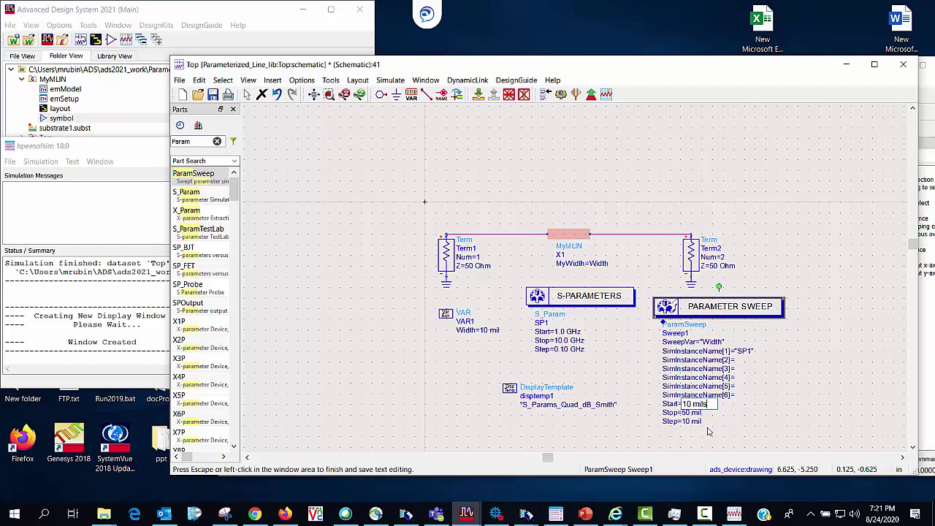
{"action": "left_click", "coordinate": [774, 325]}
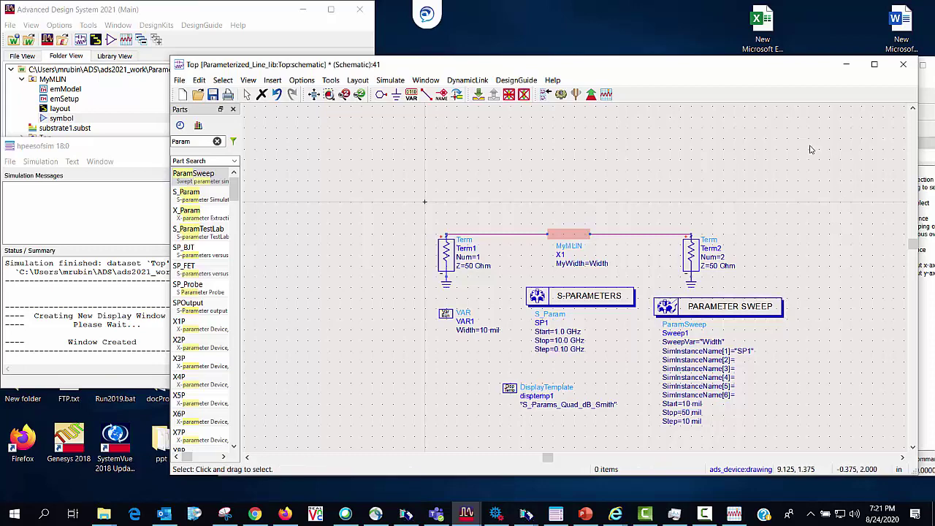
{"action": "scroll", "coordinate": [835, 225], "scroll_direction": "up", "scroll_amount": 2}
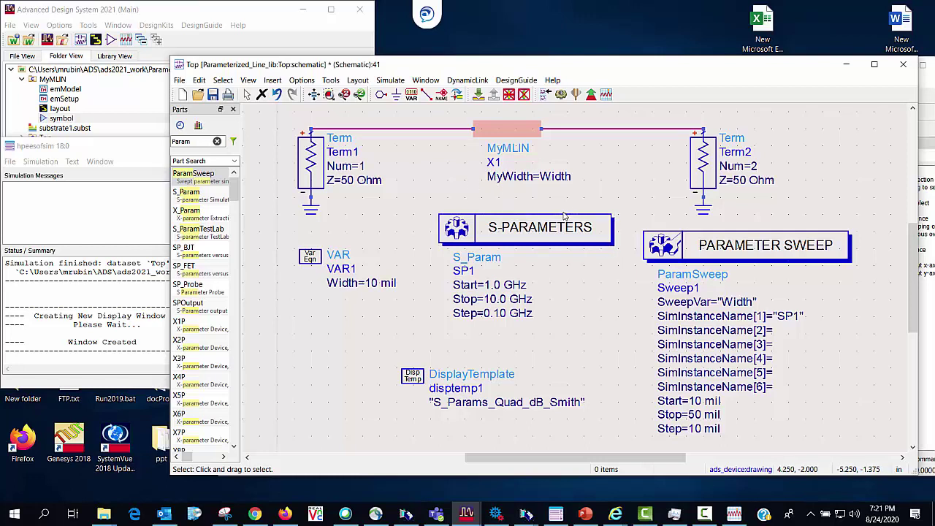
{"action": "left_click", "coordinate": [561, 95]}
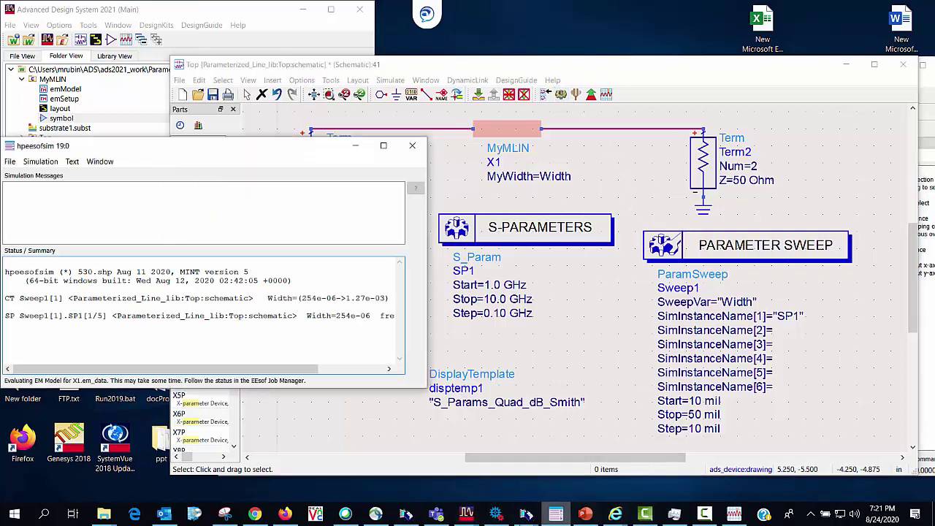
Step: Check the sweep jobs in the Job Manager, then minimize the S_Params_Quad_dB_Smith results display
{"action": "left_click", "coordinate": [496, 516]}
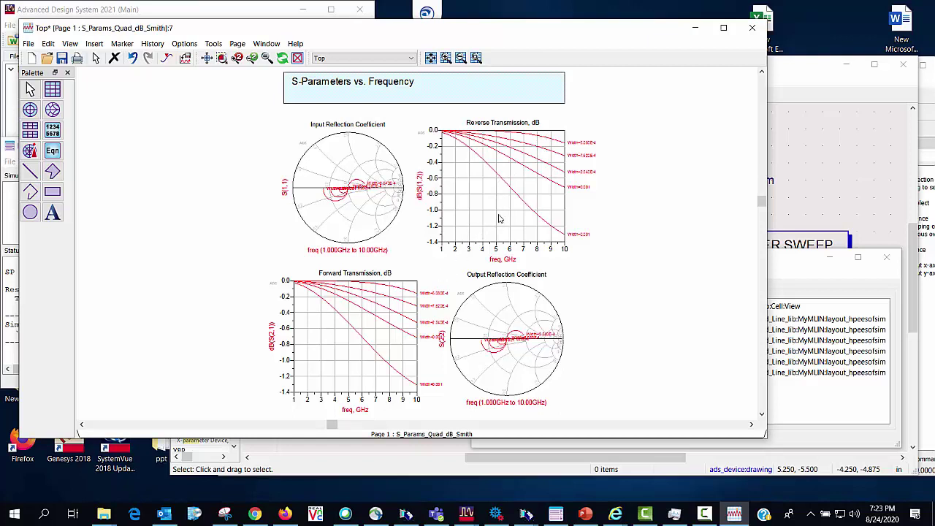
{"action": "left_click", "coordinate": [693, 29]}
Step: Move the ParamSweep block up beside the S-PARAMETERS controller
{"action": "left_click", "coordinate": [693, 65]}
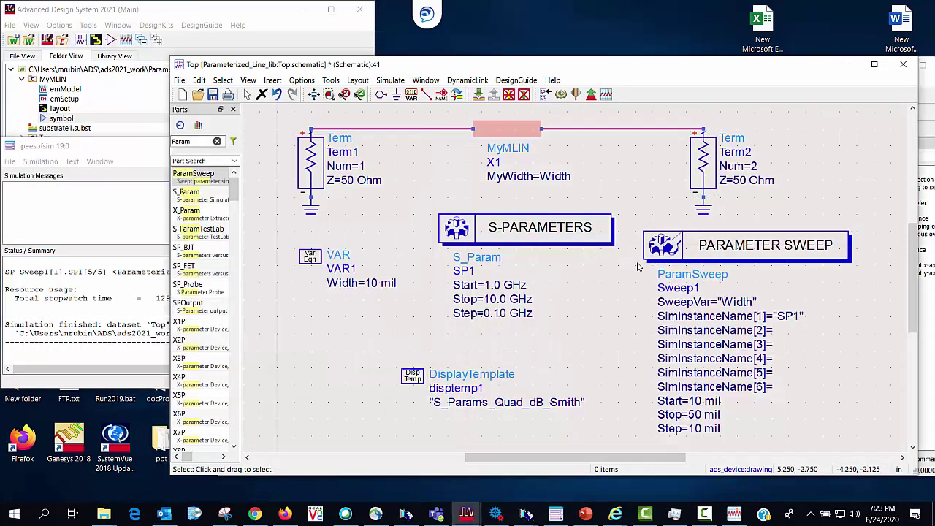
{"action": "left_click_drag", "start_coordinate": [692, 255], "coordinate": [676, 238]}
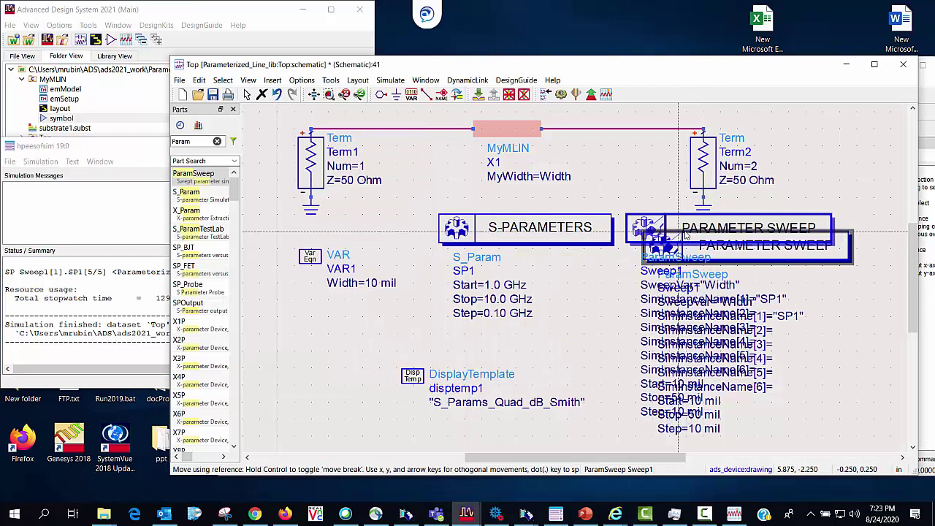
{"action": "left_click", "coordinate": [829, 371]}
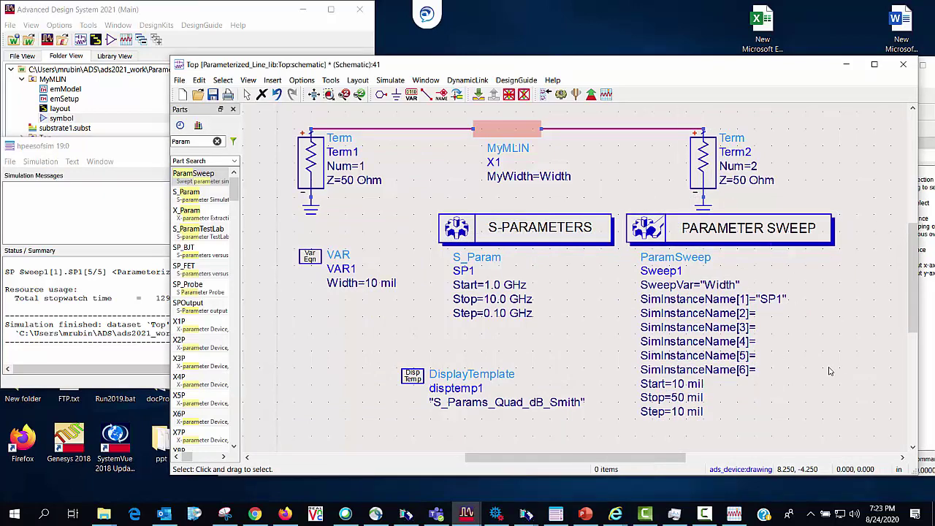
Step: Review the cached MyWidth datasets in the MyMLIN emModel Database tab, then close it
{"action": "left_click", "coordinate": [214, 15]}
{"action": "double_click", "coordinate": [44, 89]}
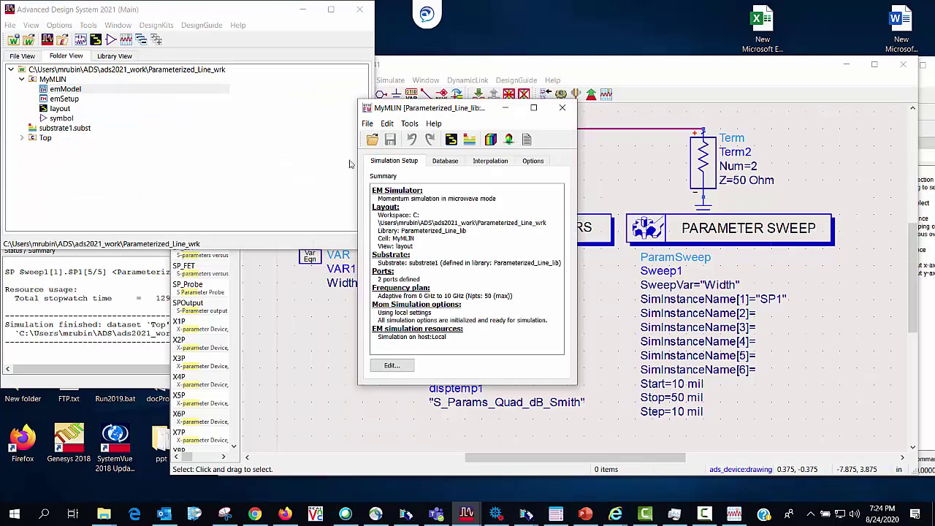
{"action": "left_click", "coordinate": [442, 162]}
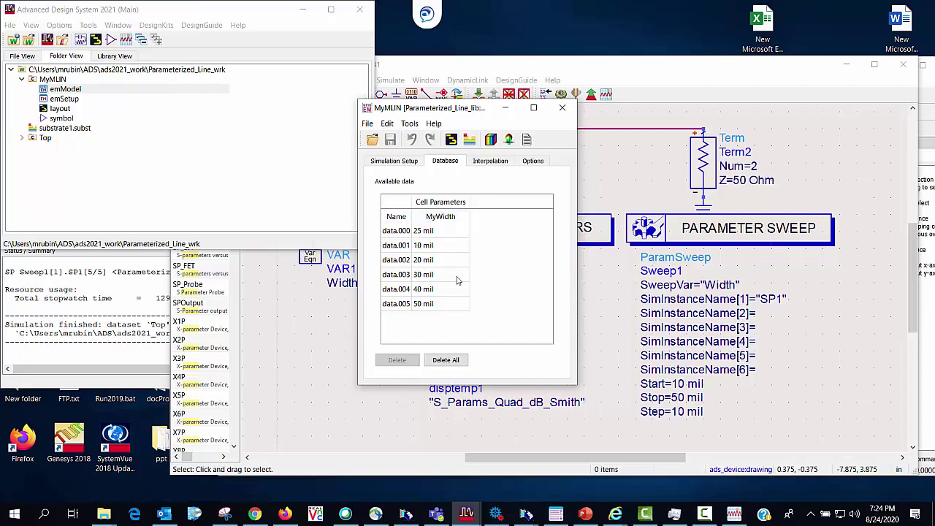
{"action": "left_click", "coordinate": [398, 161]}
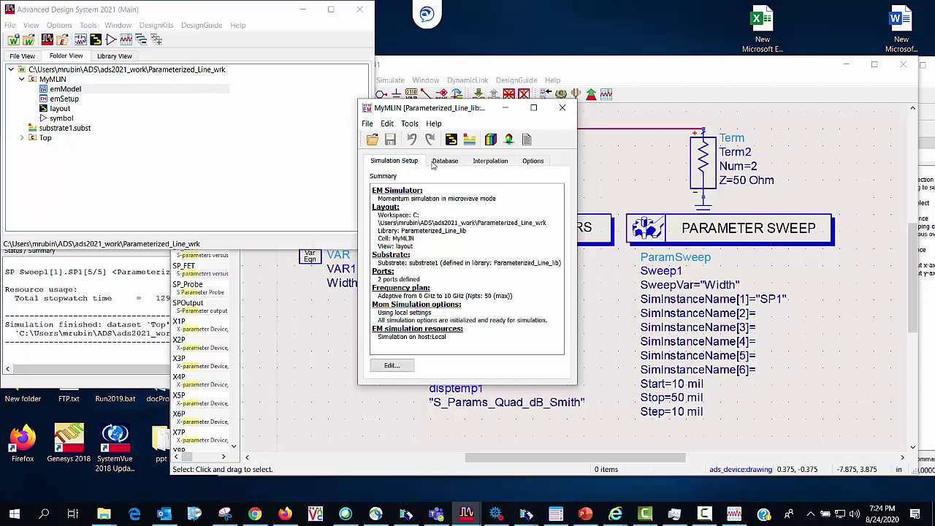
{"action": "left_click", "coordinate": [505, 107]}
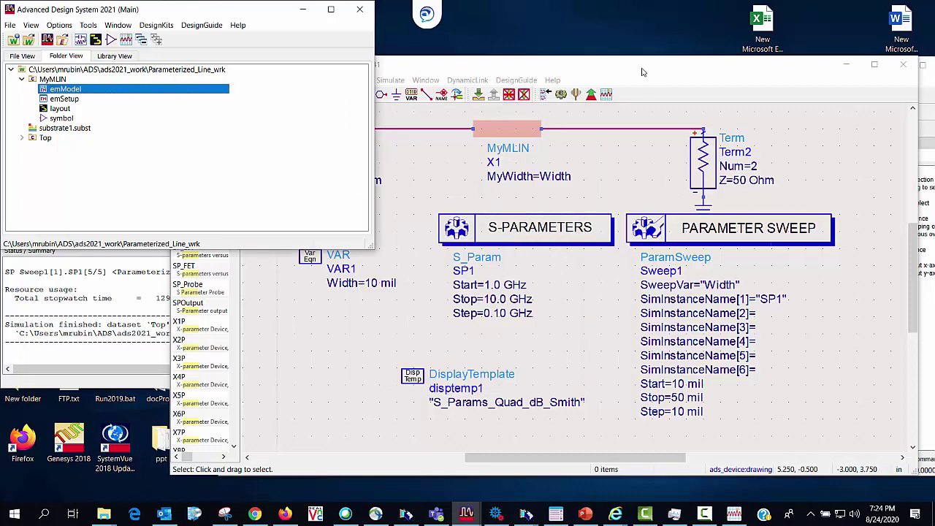
{"action": "left_click_drag", "start_coordinate": [644, 65], "coordinate": [523, 59]}
Step: Deactivate the parameter sweep and place a MonteCarlo controller beside it
{"action": "left_click", "coordinate": [547, 237]}
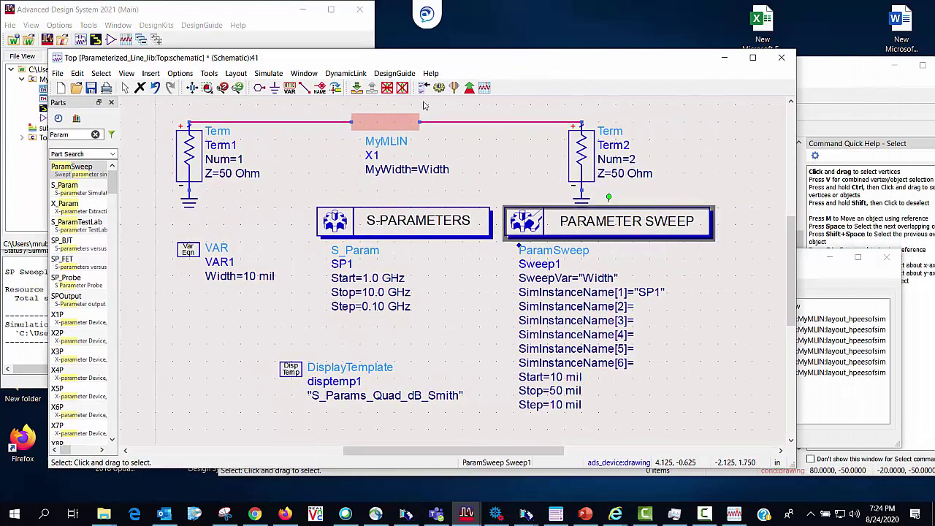
{"action": "left_click", "coordinate": [402, 88]}
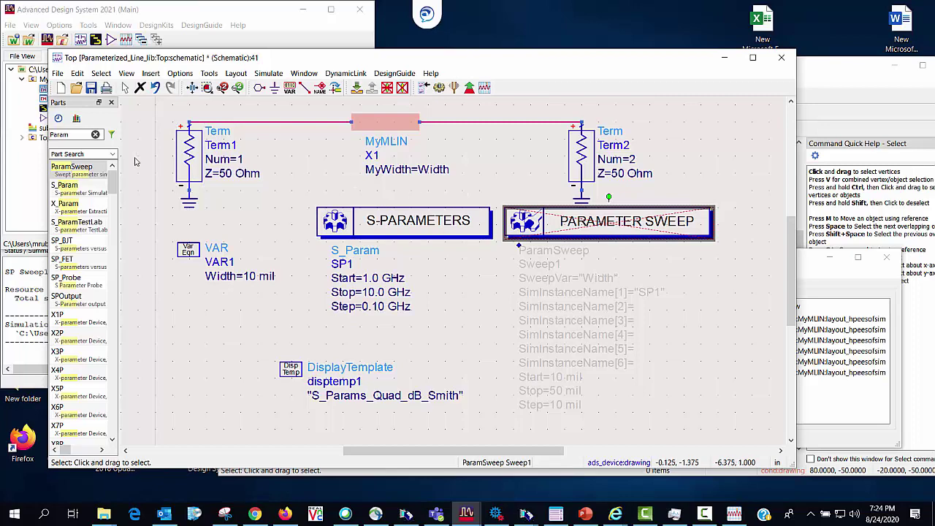
{"action": "left_click", "coordinate": [76, 134]}
{"action": "left_click_drag", "start_coordinate": [76, 133], "coordinate": [42, 141]}
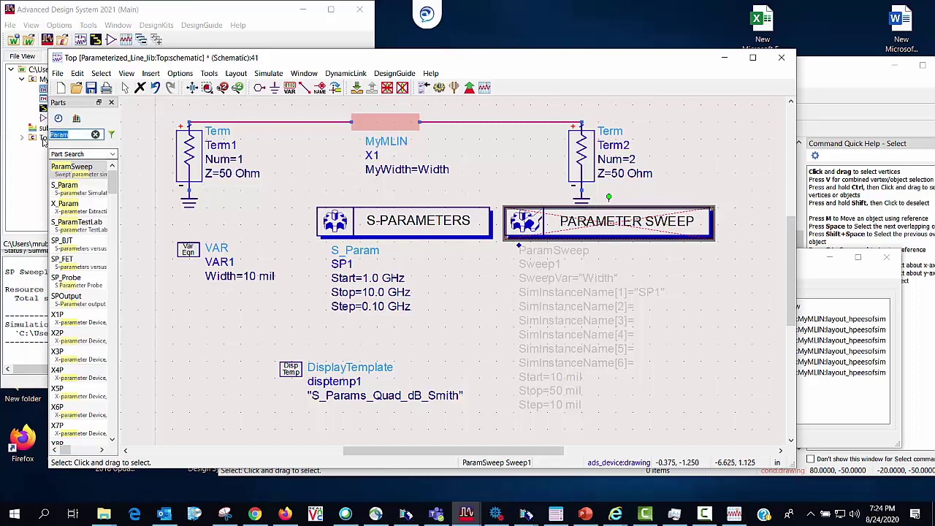
{"action": "type", "text": "Mpo"}
{"action": "type", "text": "te"}
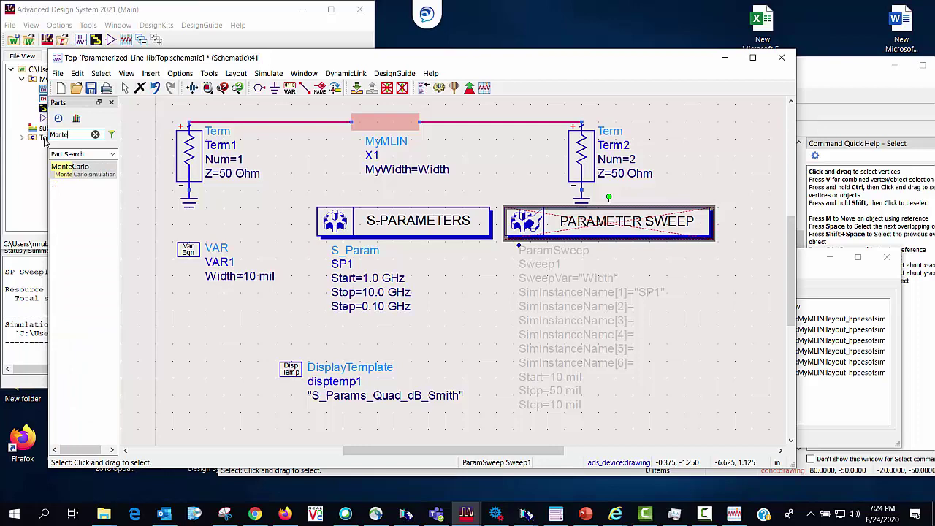
{"action": "left_click", "coordinate": [70, 167]}
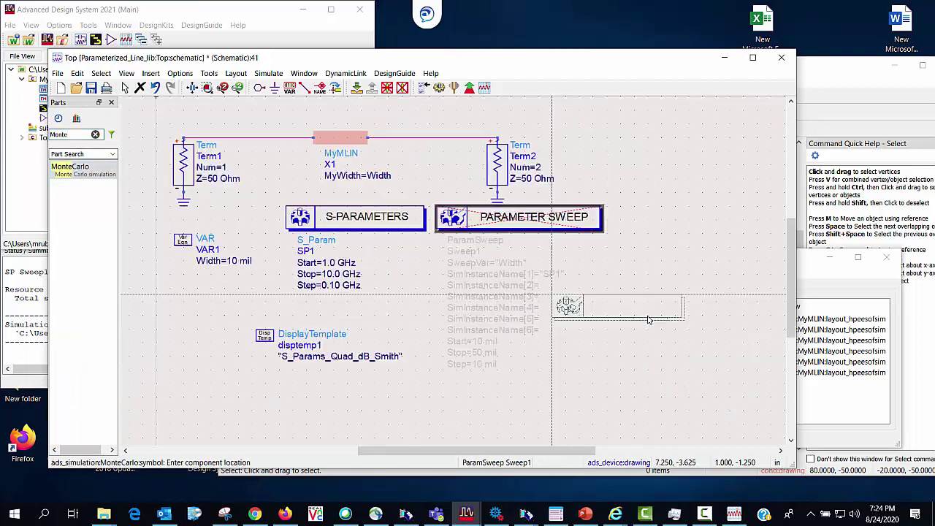
{"action": "left_click", "coordinate": [628, 230]}
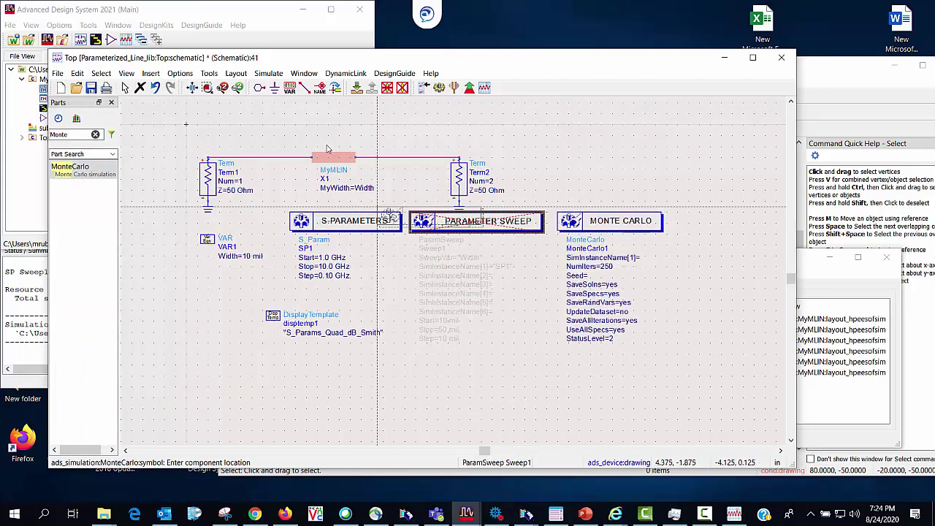
{"action": "key", "text": "Escape"}
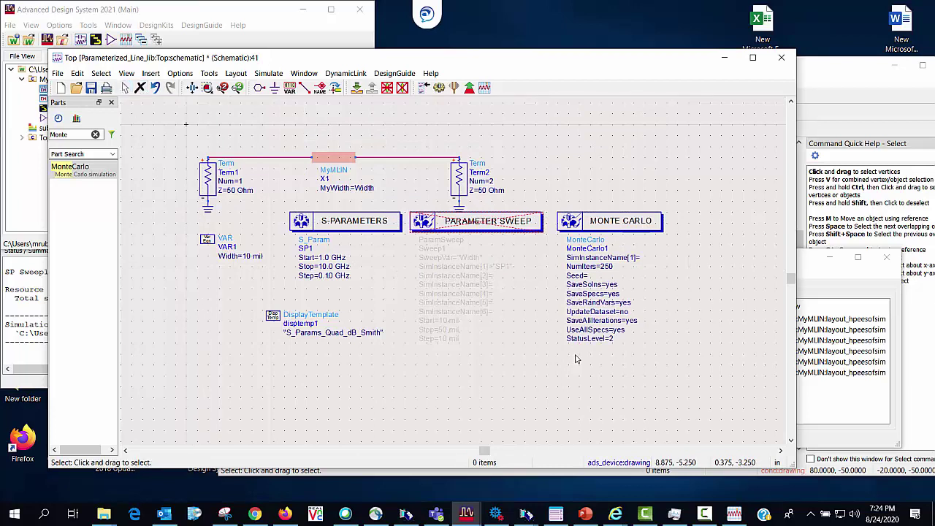
Step: Set the Monte Carlo controller to run SP1 for 25 iterations
{"action": "double_click", "coordinate": [641, 257]}
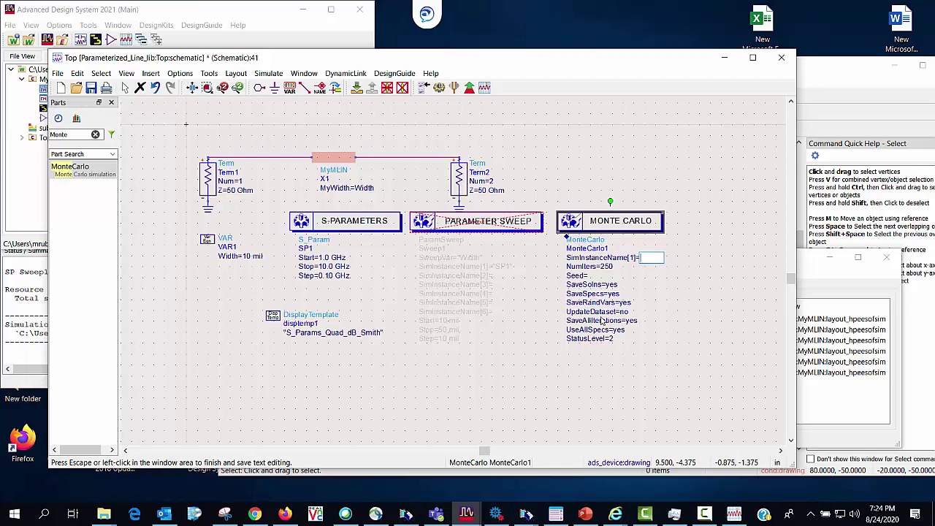
{"action": "type", "text": "\"SP1\""}
{"action": "key", "text": "Tab"}
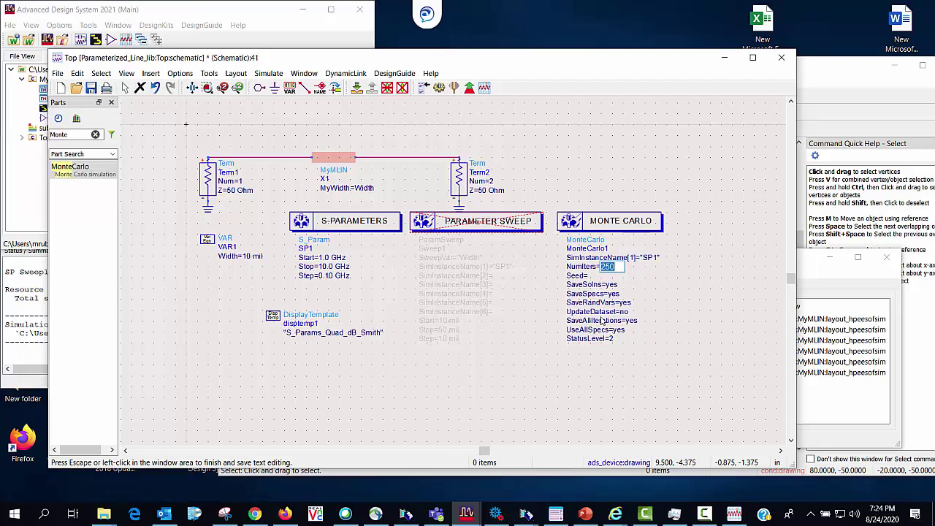
{"action": "type", "text": "25"}
{"action": "key", "text": "Escape"}
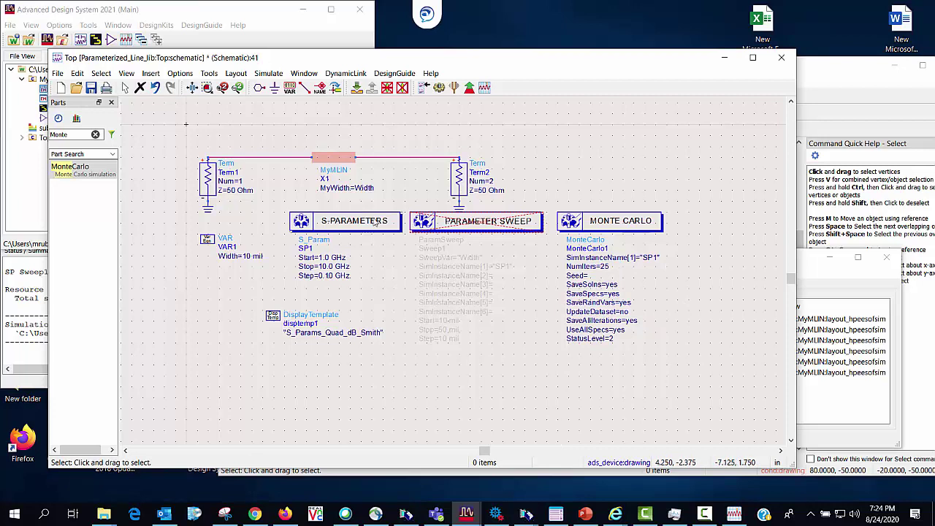
Step: Change VAR1's Width value to 25 mil
{"action": "double_click", "coordinate": [244, 256]}
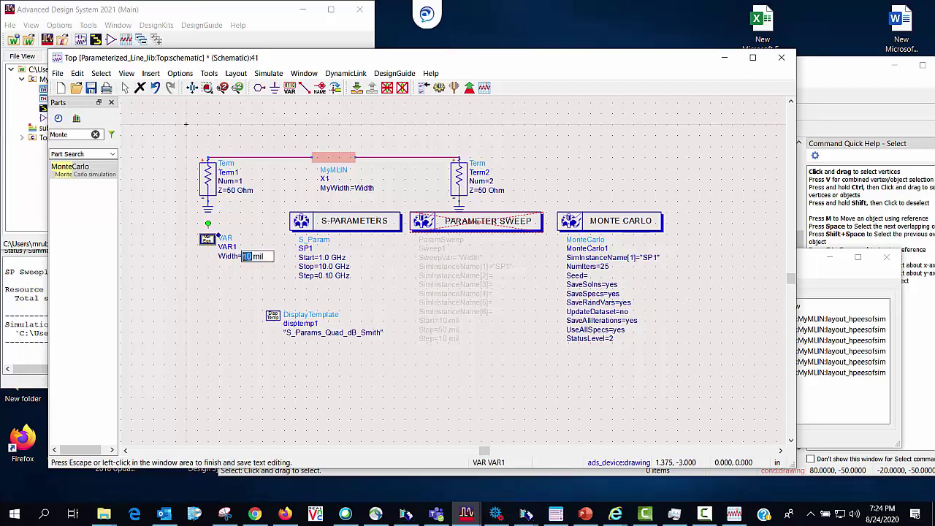
{"action": "type", "text": "25"}
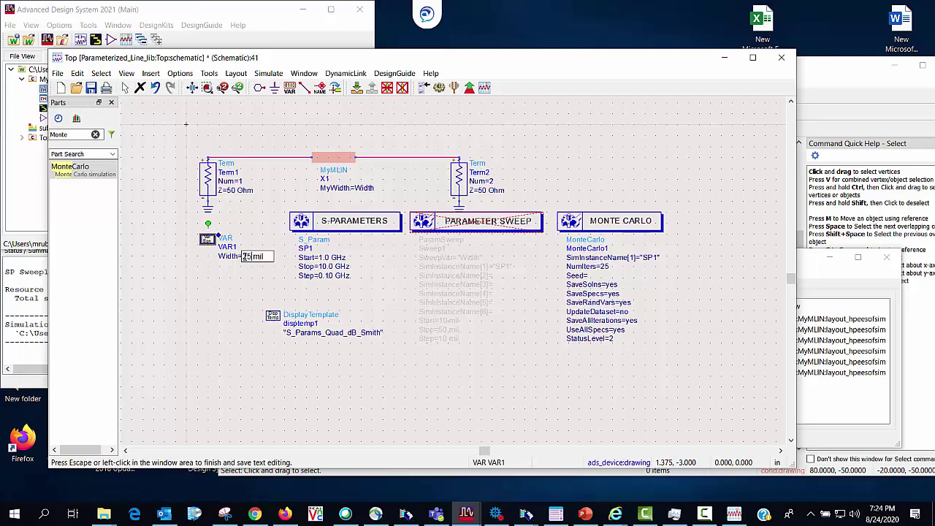
{"action": "left_click", "coordinate": [278, 399]}
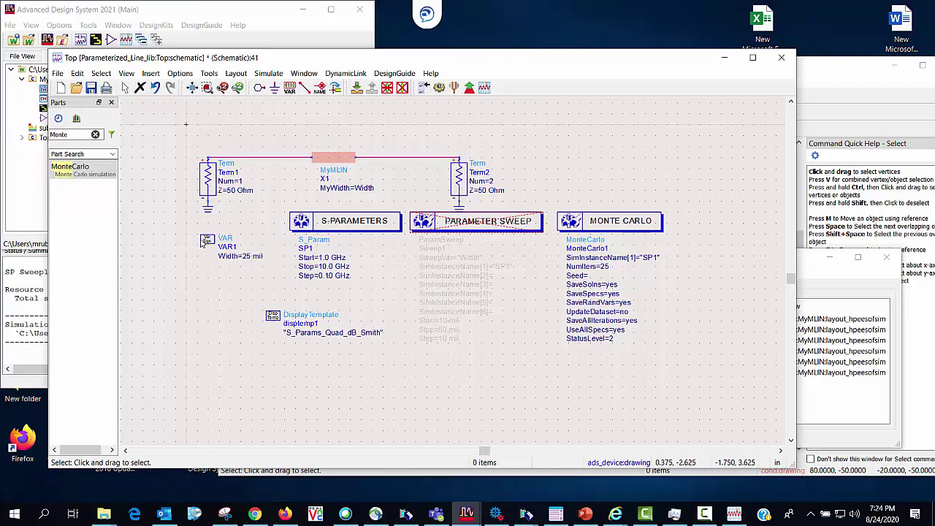
Step: Open VAR1's statistics setup for Width and set statistics to Enabled
{"action": "left_click", "coordinate": [204, 241]}
{"action": "double_click", "coordinate": [204, 242]}
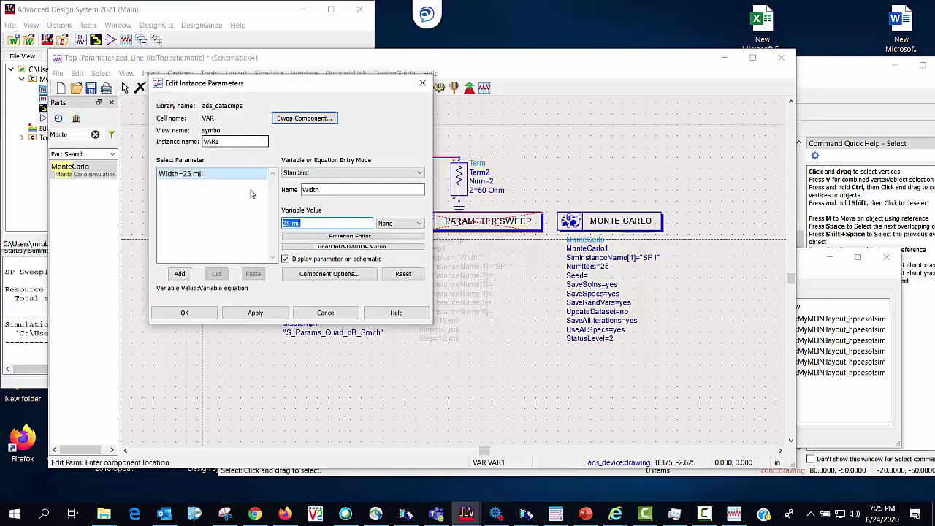
{"action": "left_click", "coordinate": [317, 249]}
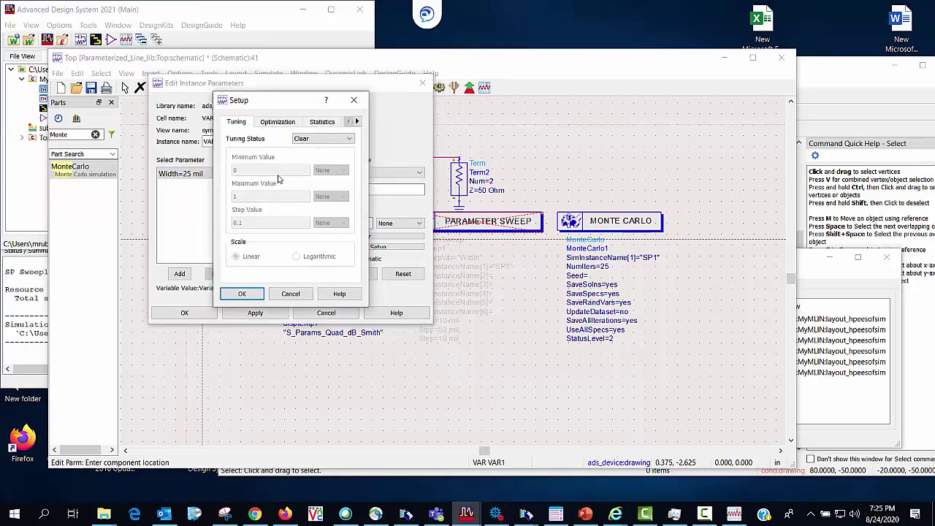
{"action": "left_click", "coordinate": [312, 124]}
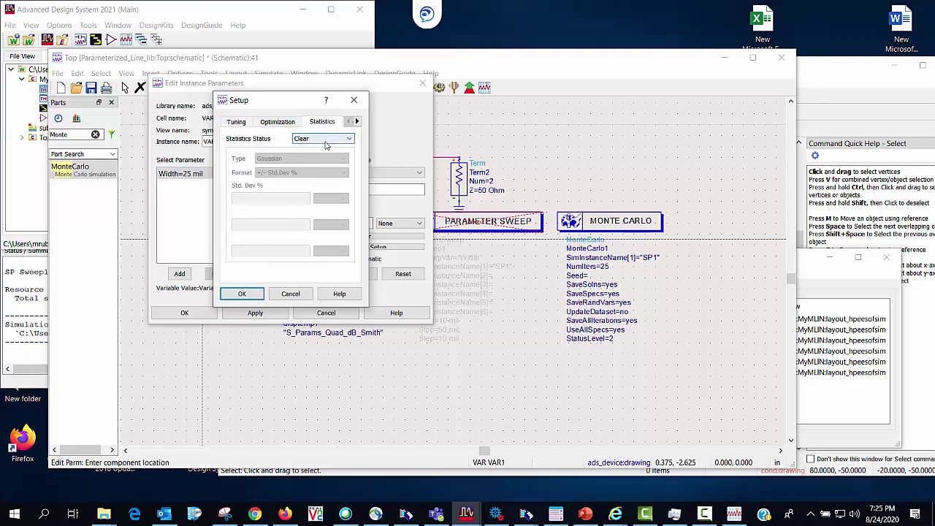
{"action": "left_click", "coordinate": [326, 141]}
{"action": "left_click", "coordinate": [322, 148]}
Step: Give Width a Uniform distribution with +/- Delta % of 10 and apply it
{"action": "left_click", "coordinate": [322, 158]}
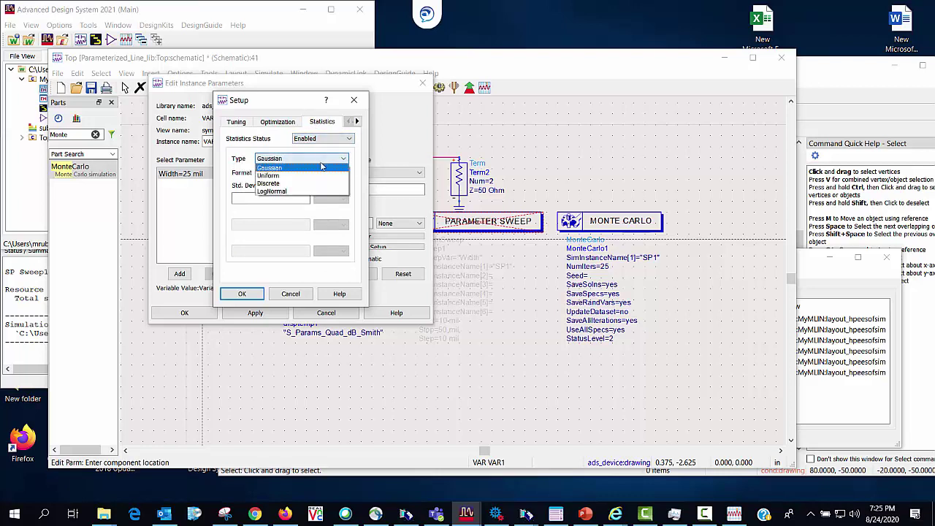
{"action": "left_click", "coordinate": [311, 167]}
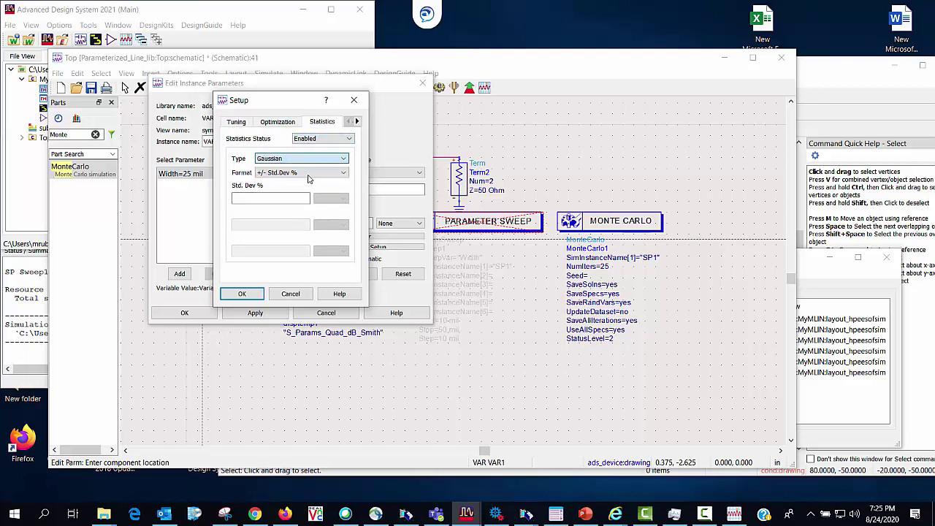
{"action": "key", "text": "Down"}
{"action": "left_click", "coordinate": [306, 173]}
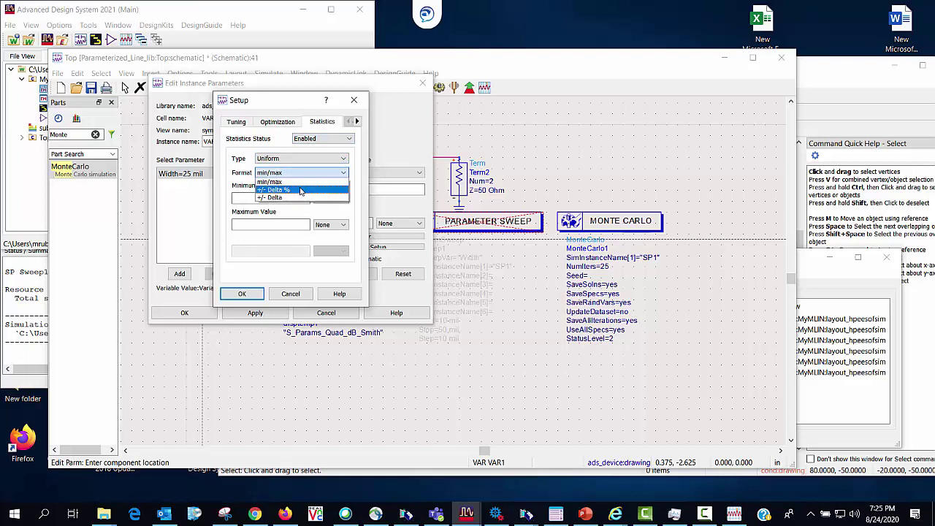
{"action": "left_click", "coordinate": [300, 191]}
{"action": "left_click", "coordinate": [264, 198]}
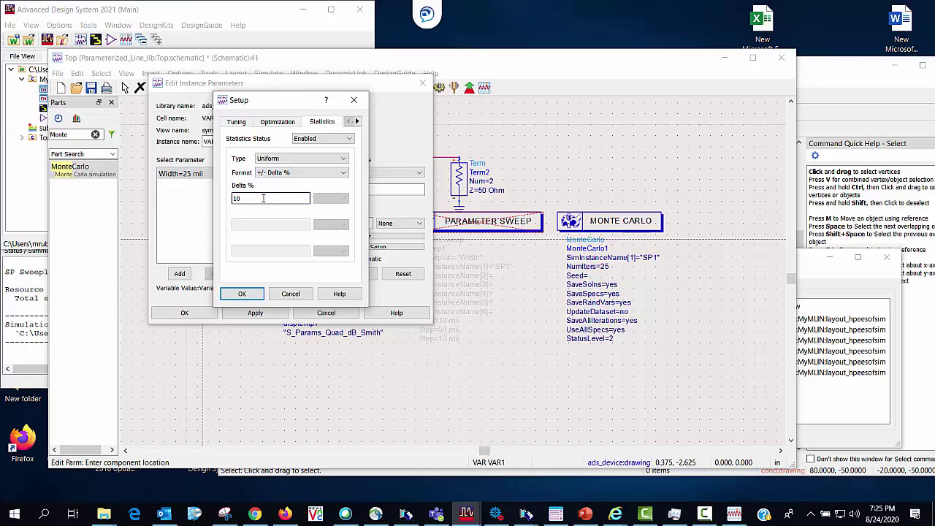
{"action": "left_click", "coordinate": [255, 294]}
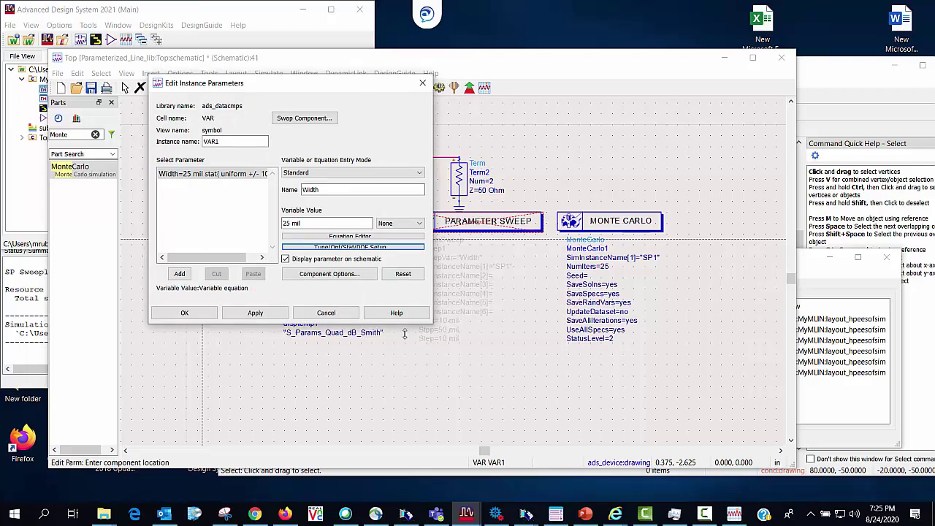
{"action": "left_click", "coordinate": [184, 312]}
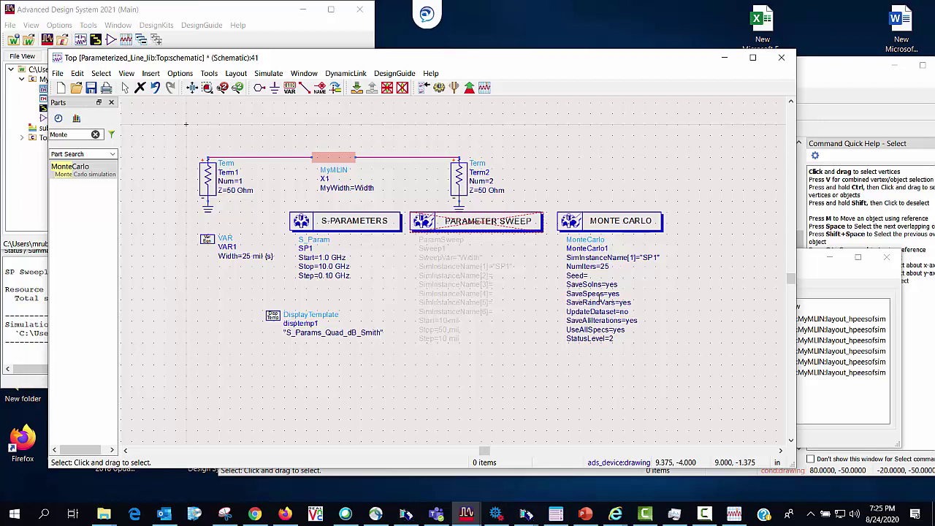
Step: Check Use interpolation in the MyMLIN emModel, save it, and return to the Top schematic
{"action": "left_click", "coordinate": [144, 11]}
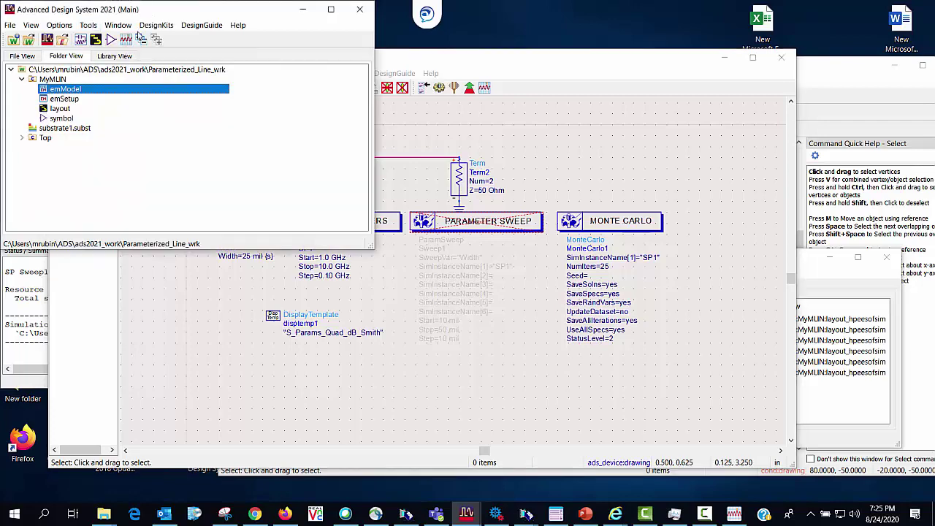
{"action": "double_click", "coordinate": [51, 89]}
{"action": "left_click", "coordinate": [433, 162]}
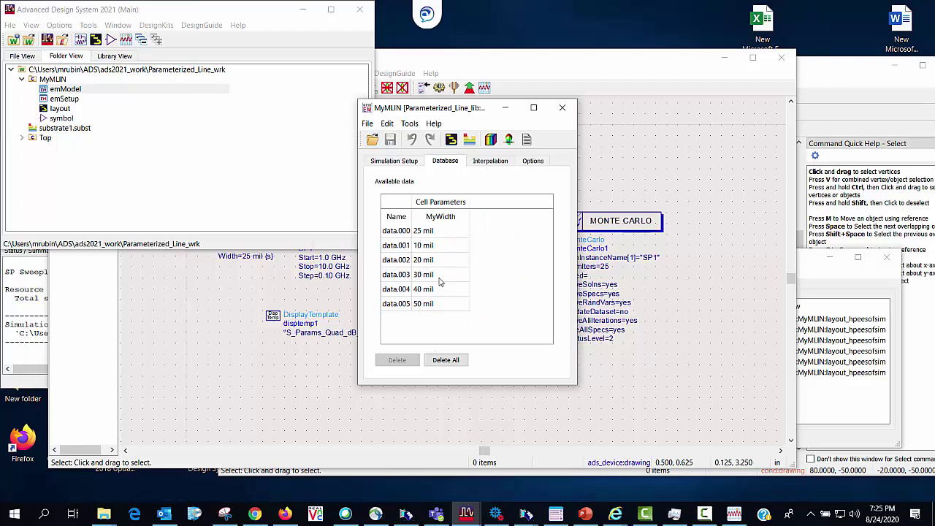
{"action": "left_click", "coordinate": [490, 164]}
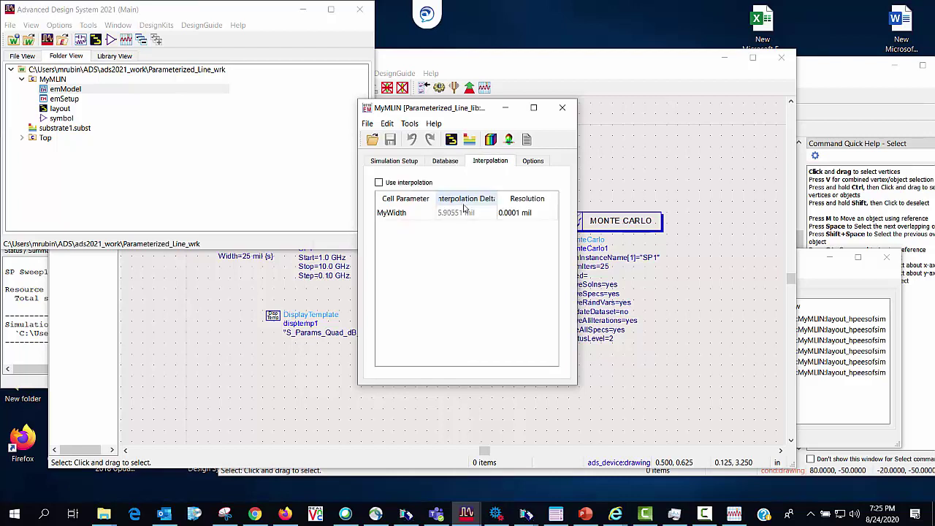
{"action": "left_click", "coordinate": [379, 183]}
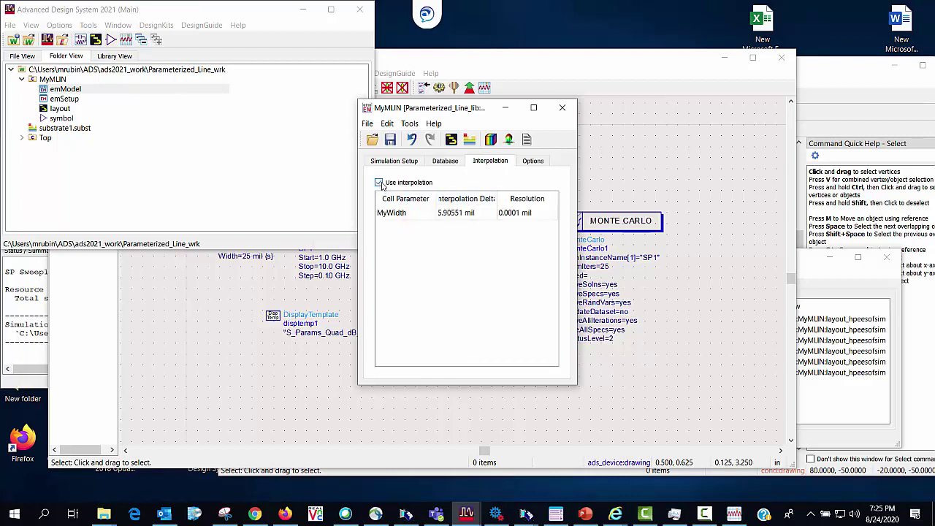
{"action": "left_click", "coordinate": [442, 162]}
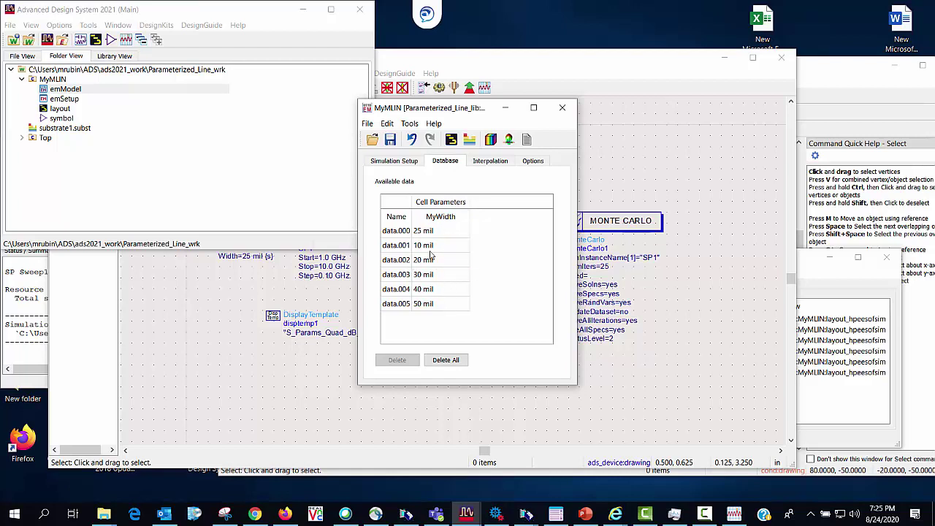
{"action": "left_click", "coordinate": [392, 140]}
{"action": "left_click", "coordinate": [562, 108]}
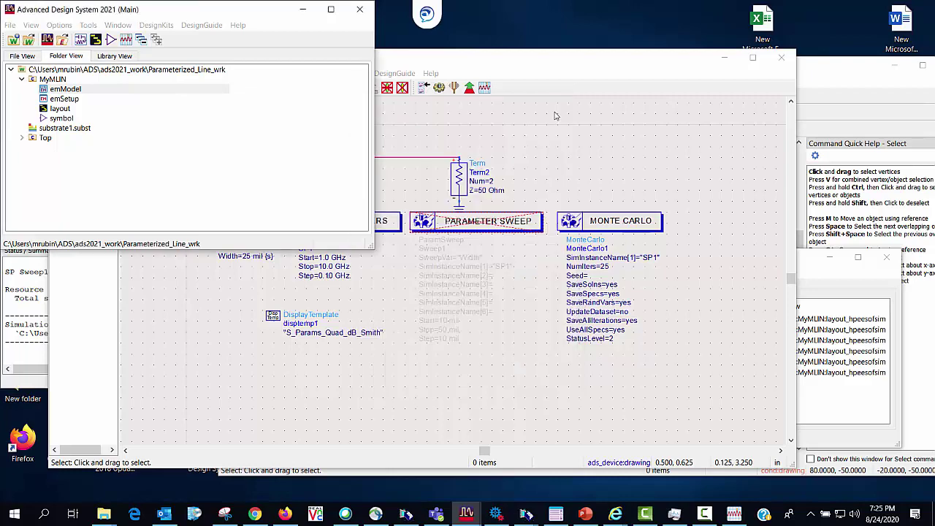
{"action": "left_click", "coordinate": [558, 64]}
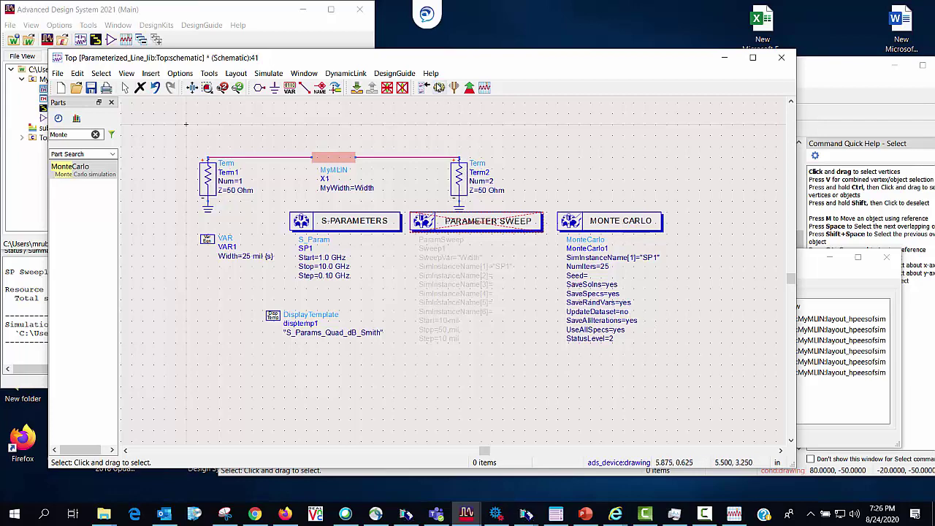
Step: Start the Monte Carlo simulation of the Top schematic
{"action": "left_click", "coordinate": [439, 88]}
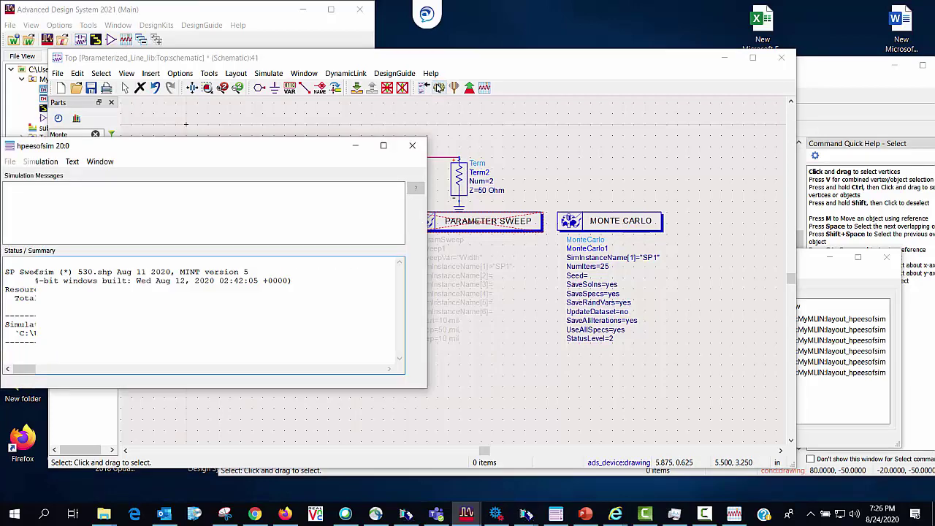